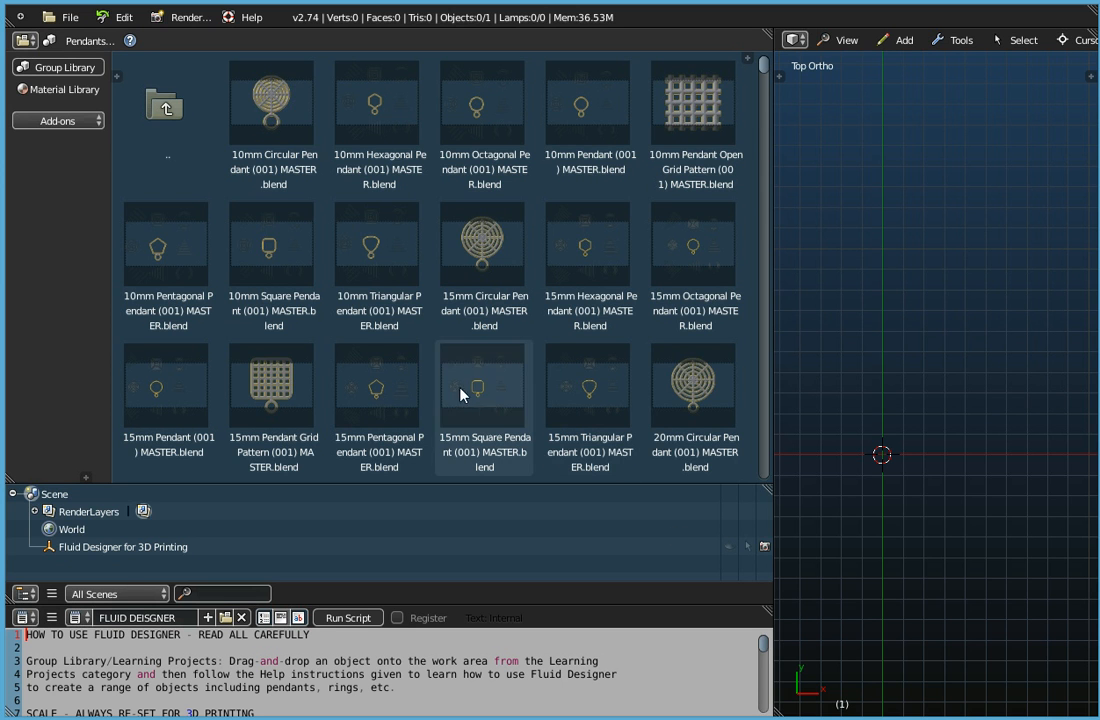
Add the 25mm Earring (001) MASTER model from the Earrings category of the group library to the work area.
{"action": "left_click", "coordinate": [90, 43]}
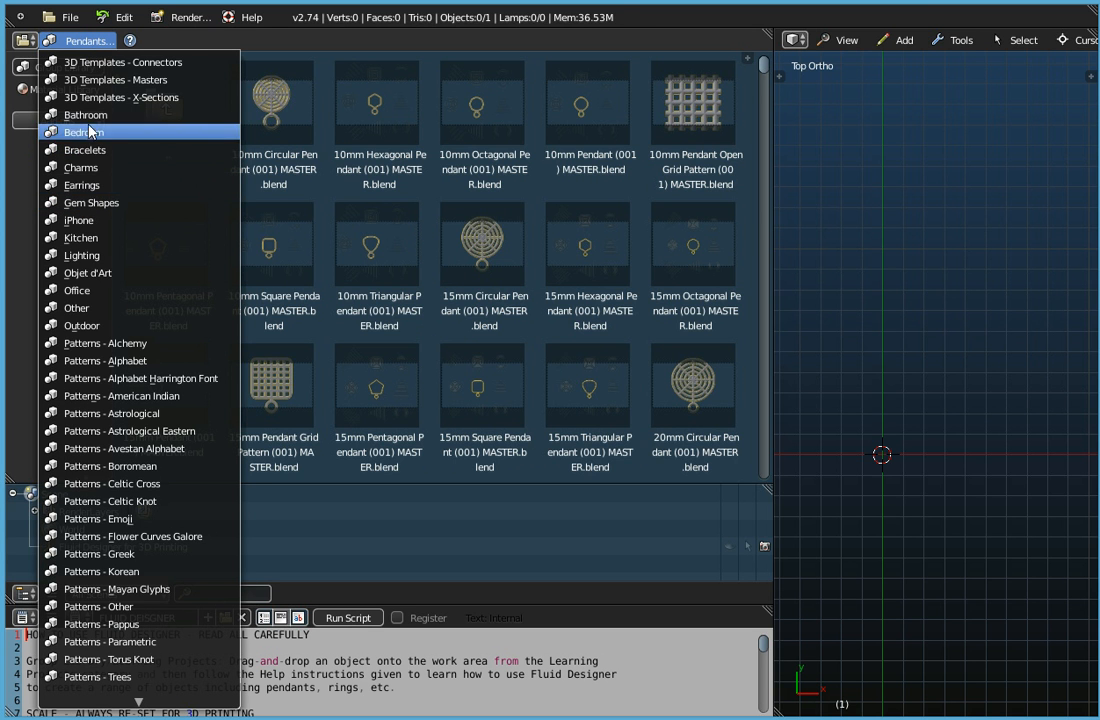
{"action": "left_click", "coordinate": [84, 186]}
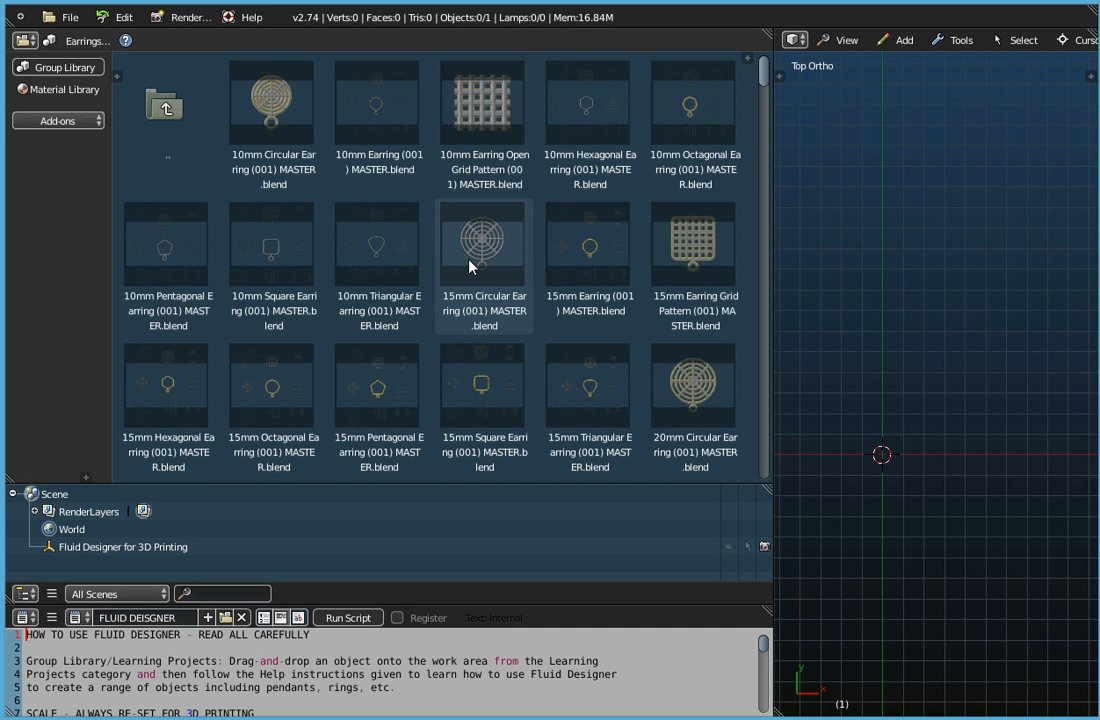
{"action": "scroll", "coordinate": [469, 265], "scroll_direction": "down", "scroll_amount": 5}
{"action": "scroll", "coordinate": [469, 265], "scroll_direction": "down", "scroll_amount": 3}
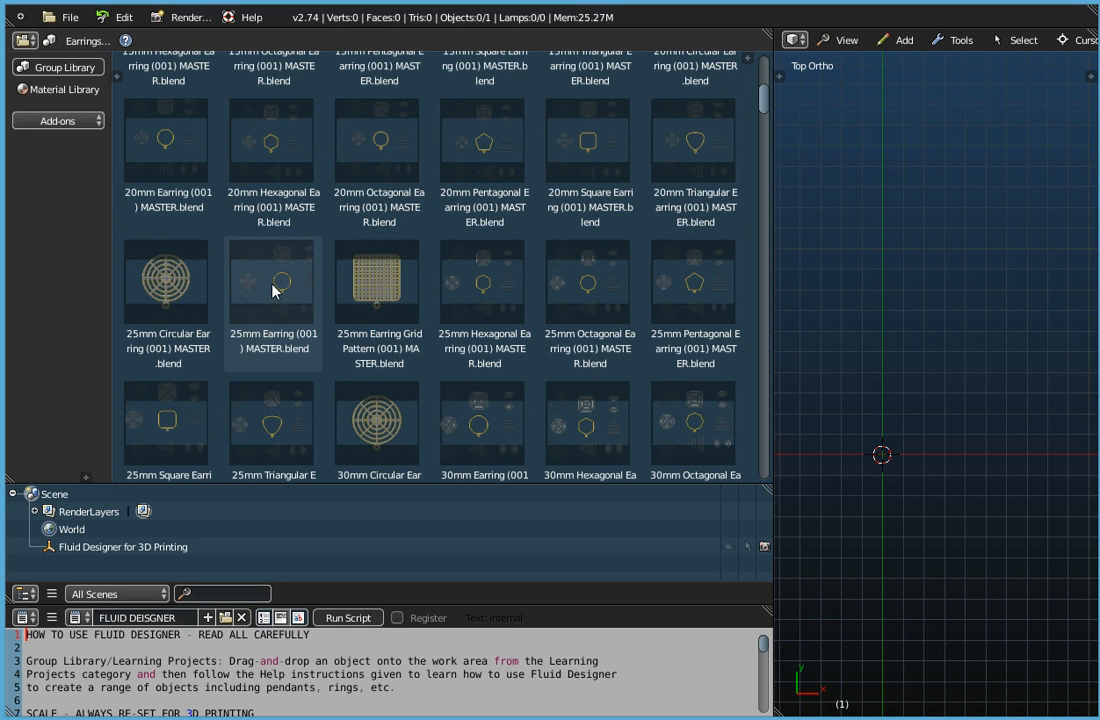
{"action": "left_click_drag", "start_coordinate": [280, 284], "coordinate": [855, 291]}
Select the 10 mm diameter circle in the set of concentric template circles beside the earring.
{"action": "scroll", "coordinate": [825, 517], "scroll_direction": "down", "scroll_amount": 3}
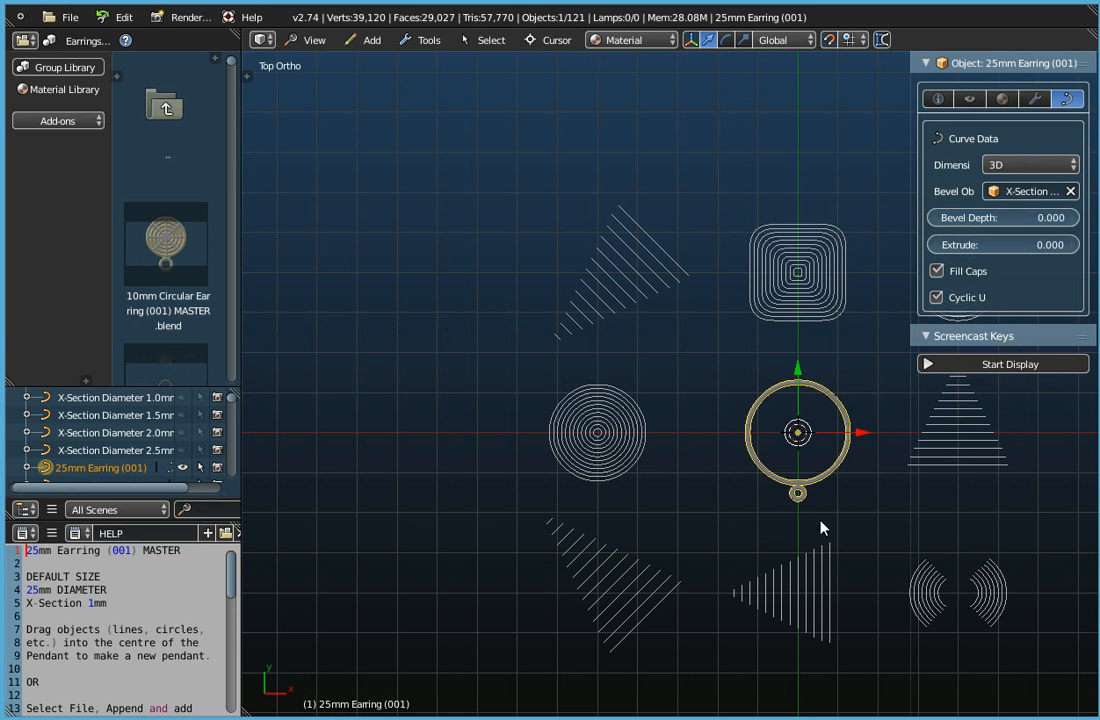
{"action": "middle_click_drag", "start_coordinate": [852, 525], "coordinate": [705, 455], "text": "shift"}
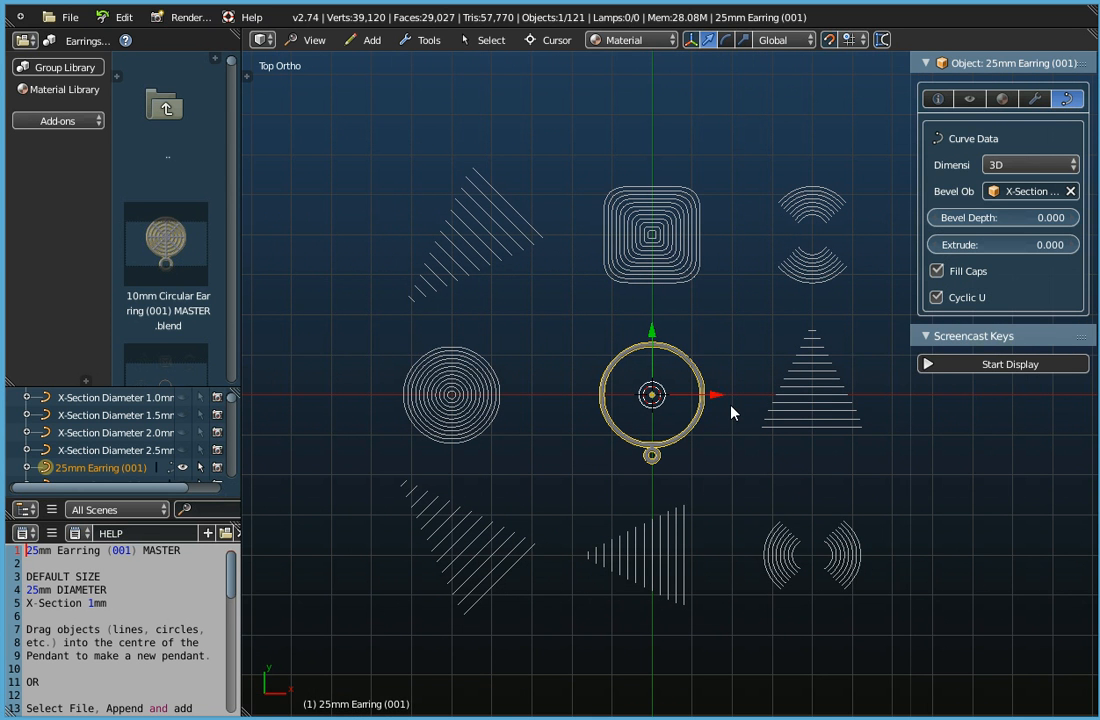
{"action": "scroll", "coordinate": [731, 413], "scroll_direction": "up", "scroll_amount": 1}
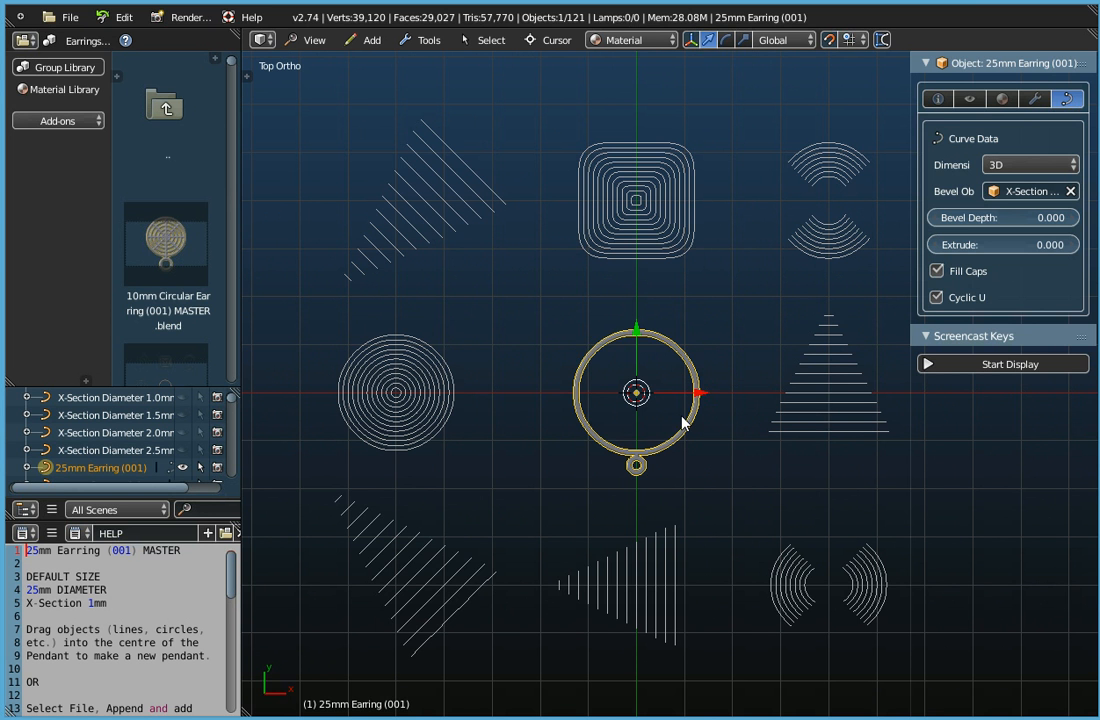
{"action": "scroll", "coordinate": [648, 400], "scroll_direction": "up", "scroll_amount": 1}
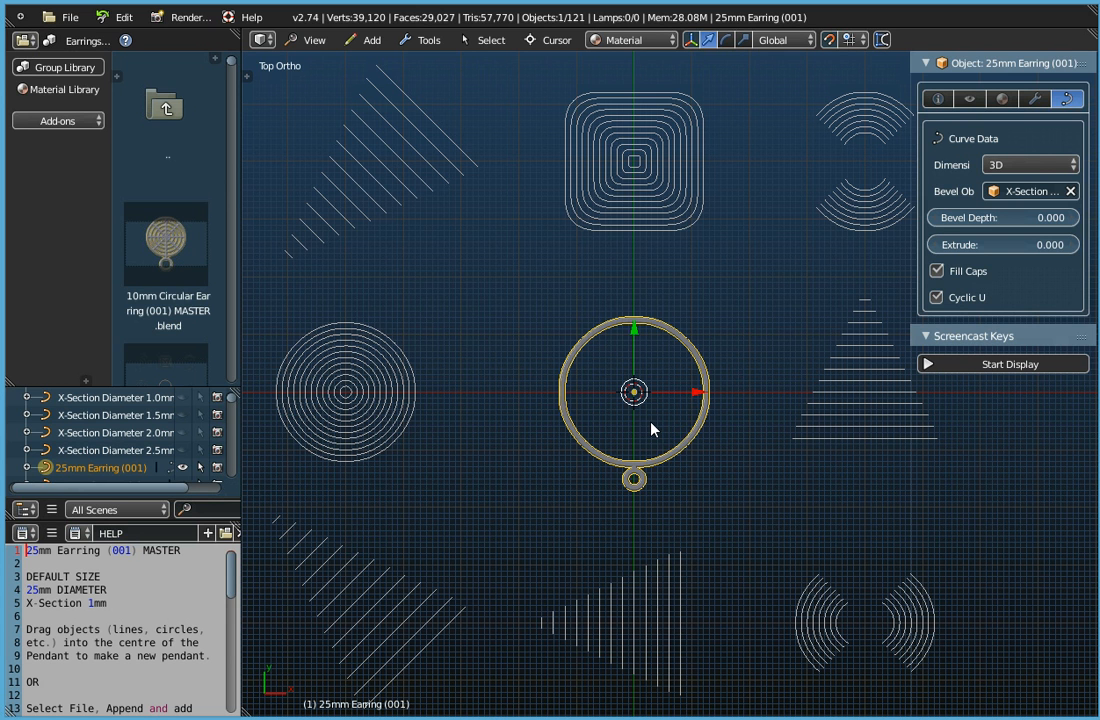
{"action": "right_click", "coordinate": [378, 401]}
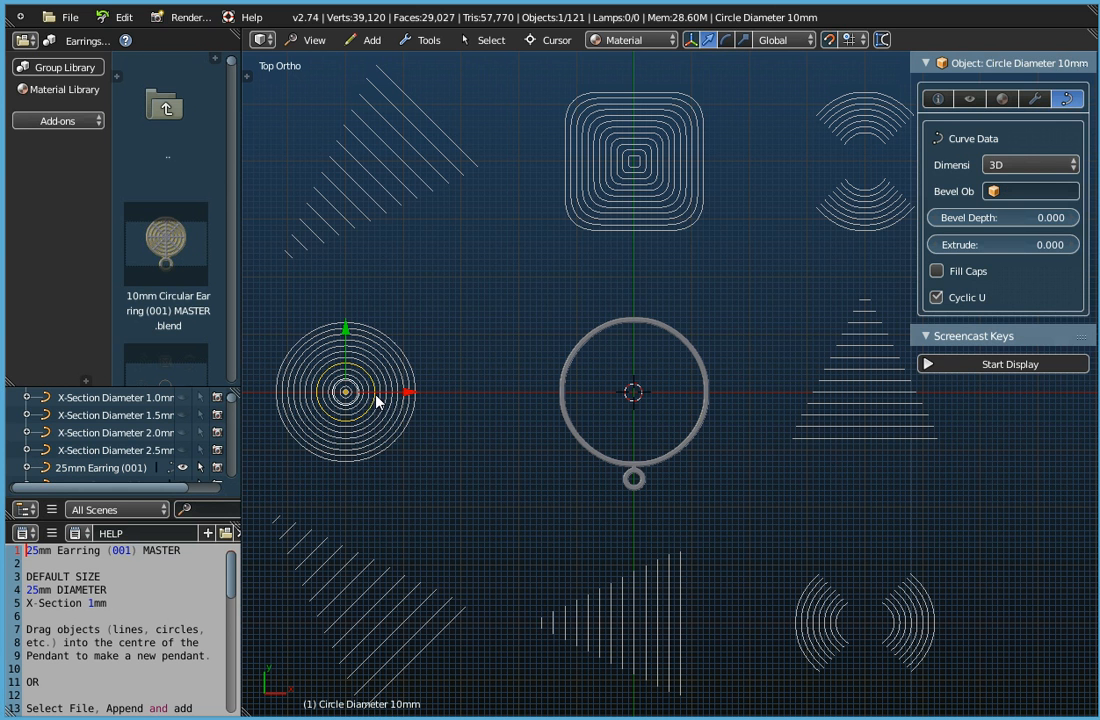
{"action": "key", "text": "g"}
{"action": "key", "text": "x"}
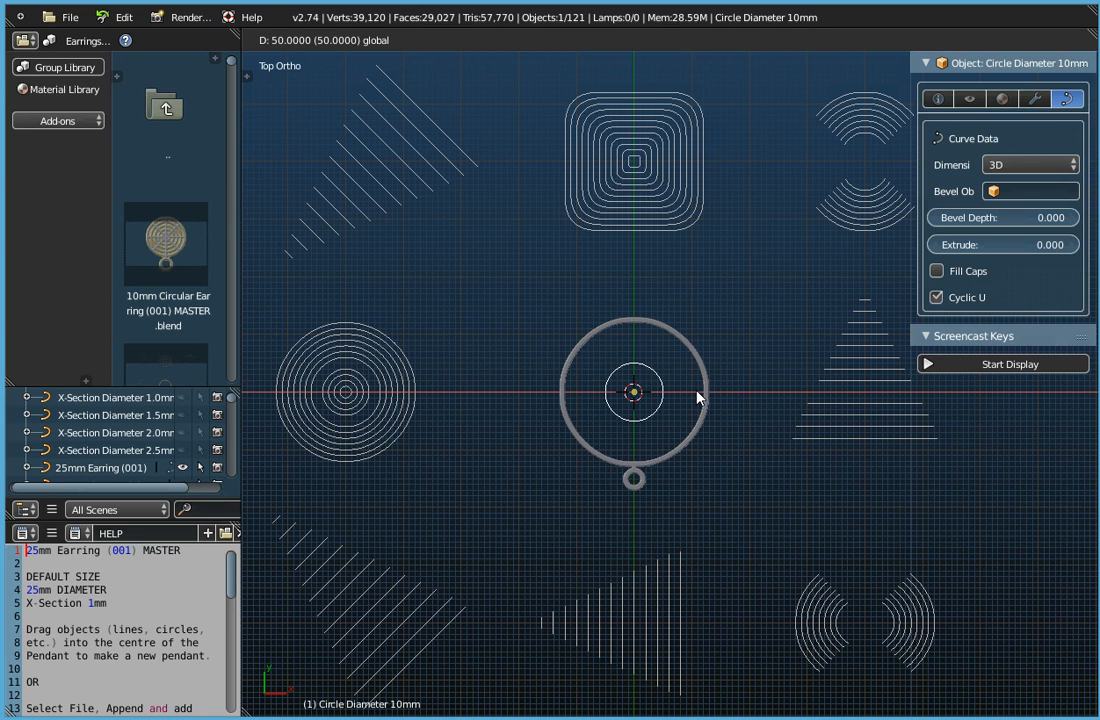
{"action": "left_click_drag", "start_coordinate": [697, 390], "coordinate": [410, 378]}
Snap the selected 10 mm circle to the 3D cursor at the earring's centre and collapse the Screencast Keys section.
{"action": "left_click", "coordinate": [552, 40]}
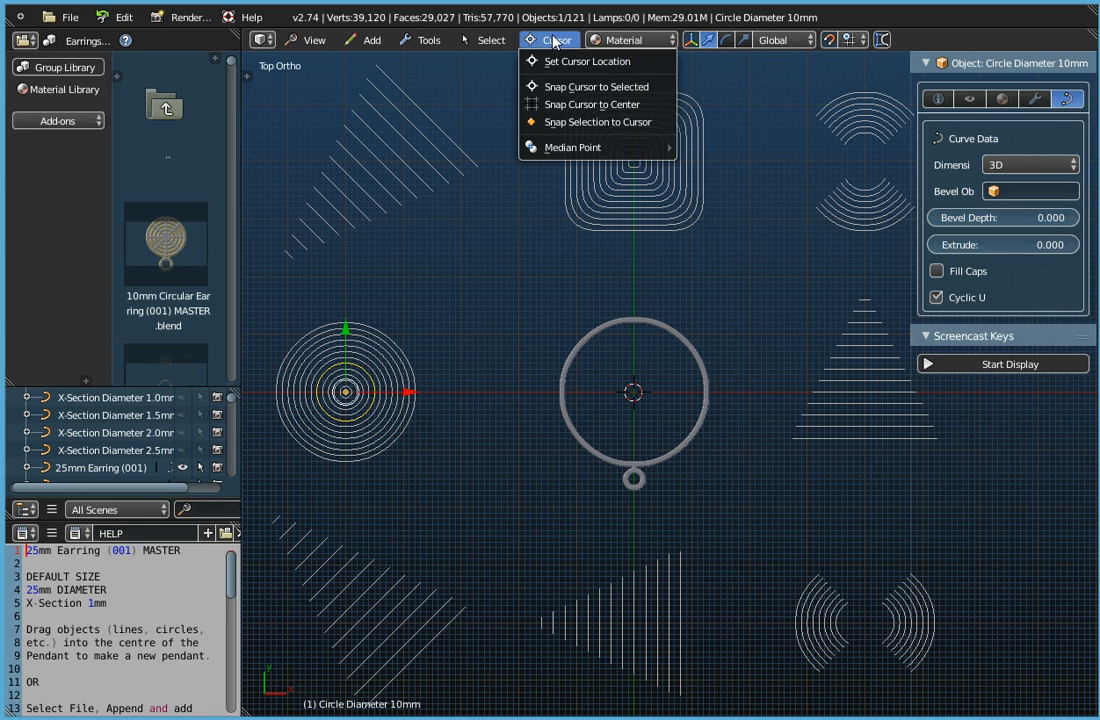
{"action": "left_click", "coordinate": [579, 122]}
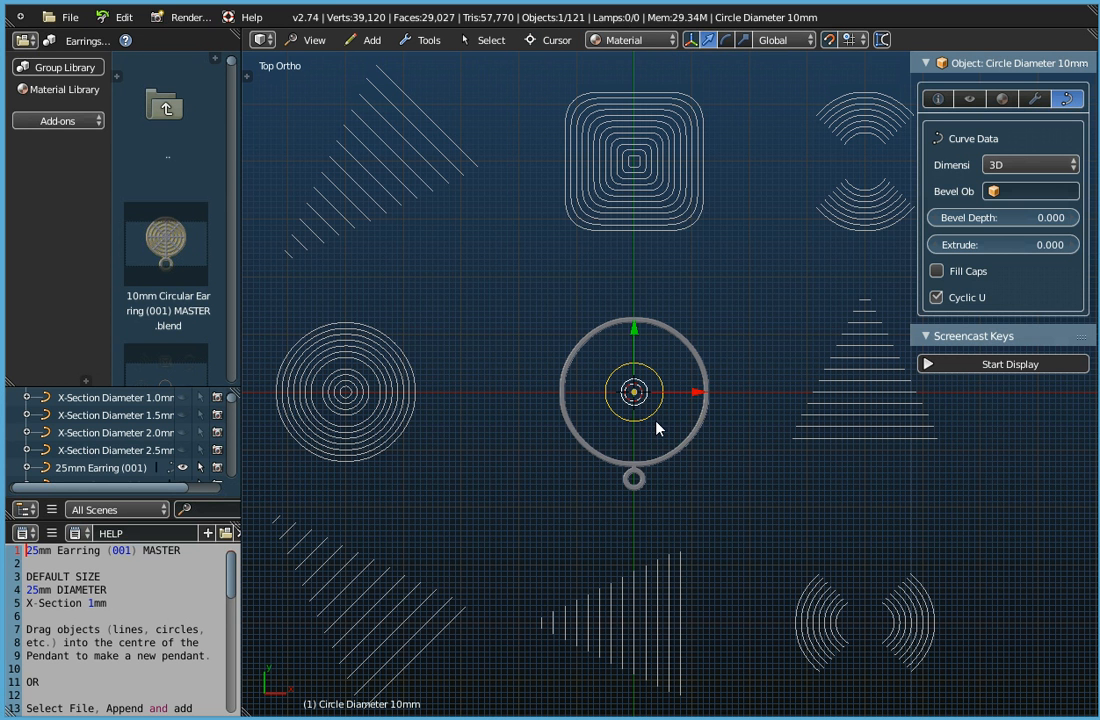
{"action": "scroll", "coordinate": [657, 420], "scroll_direction": "up", "scroll_amount": 3}
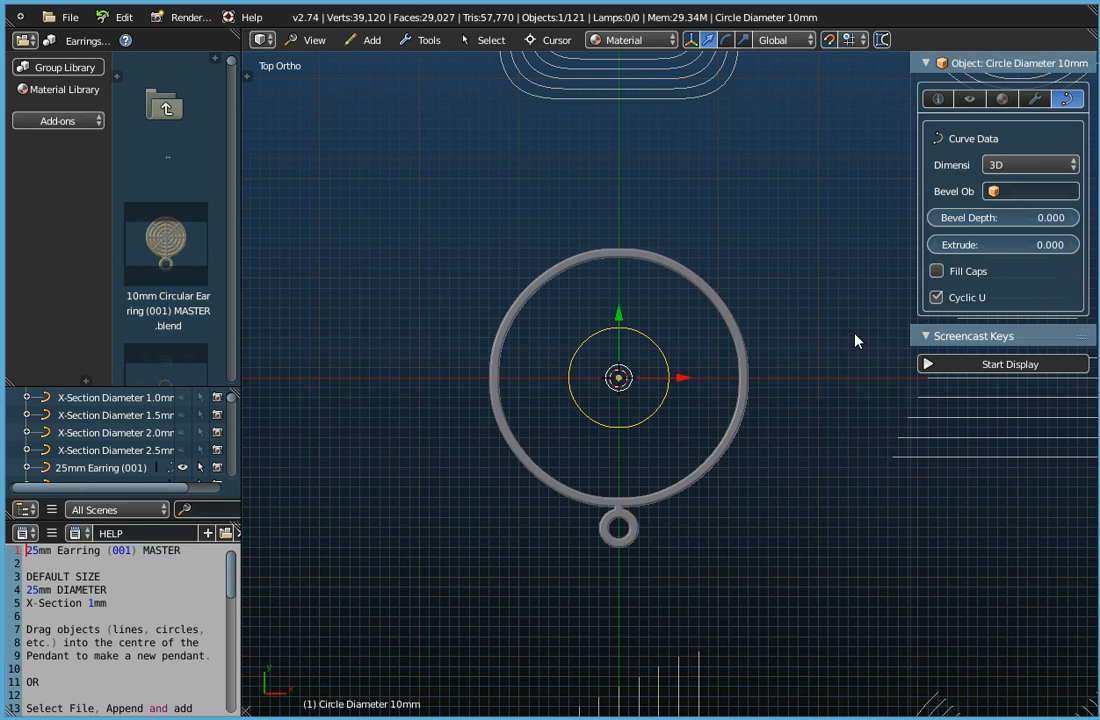
{"action": "left_click", "coordinate": [953, 338]}
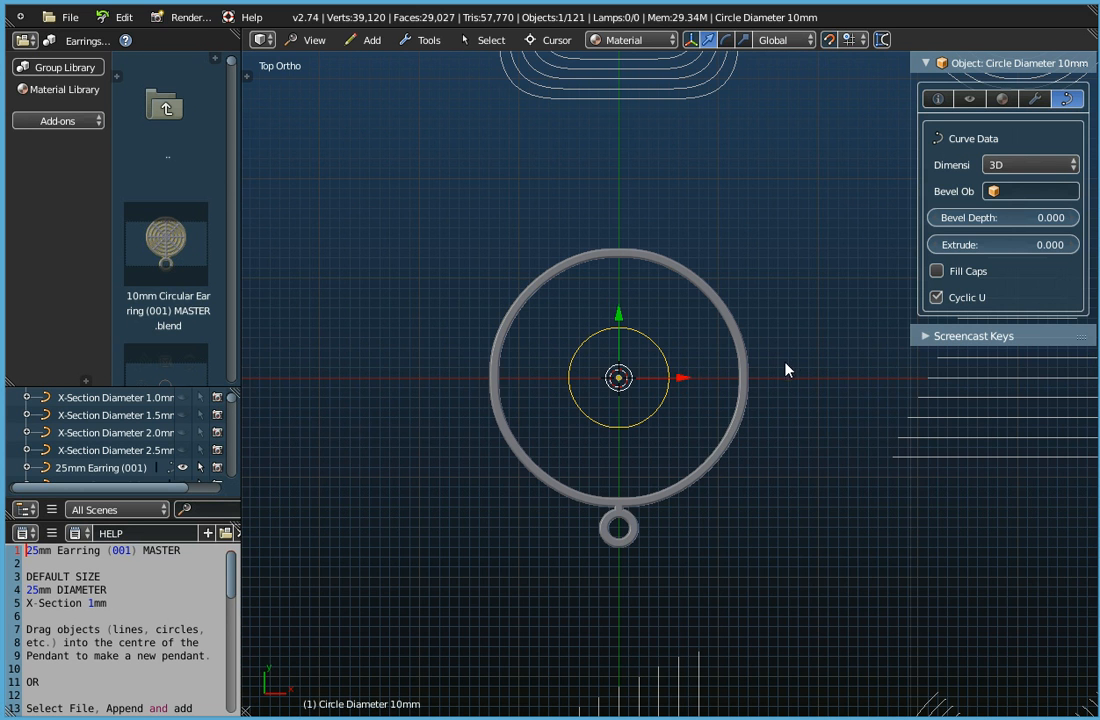
Reshape the circle into a petal by raising its lowest control point to just above the centre and its topmost one to Y 2.2.
{"action": "key", "text": "Tab"}
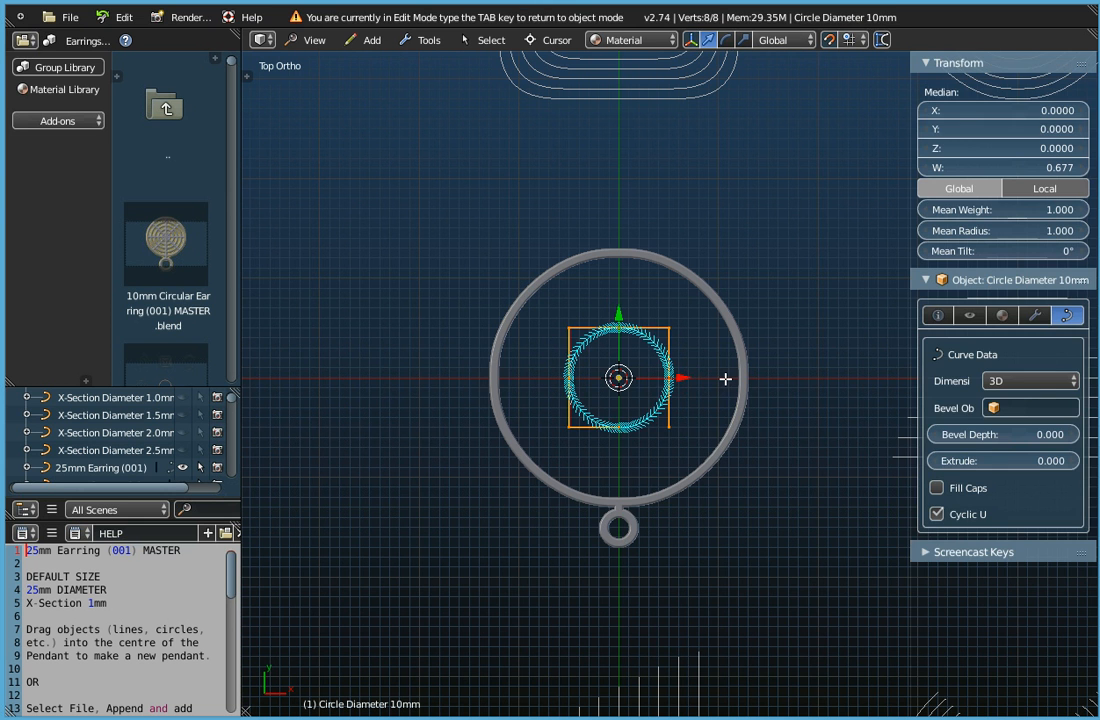
{"action": "scroll", "coordinate": [651, 396], "scroll_direction": "up", "scroll_amount": 4}
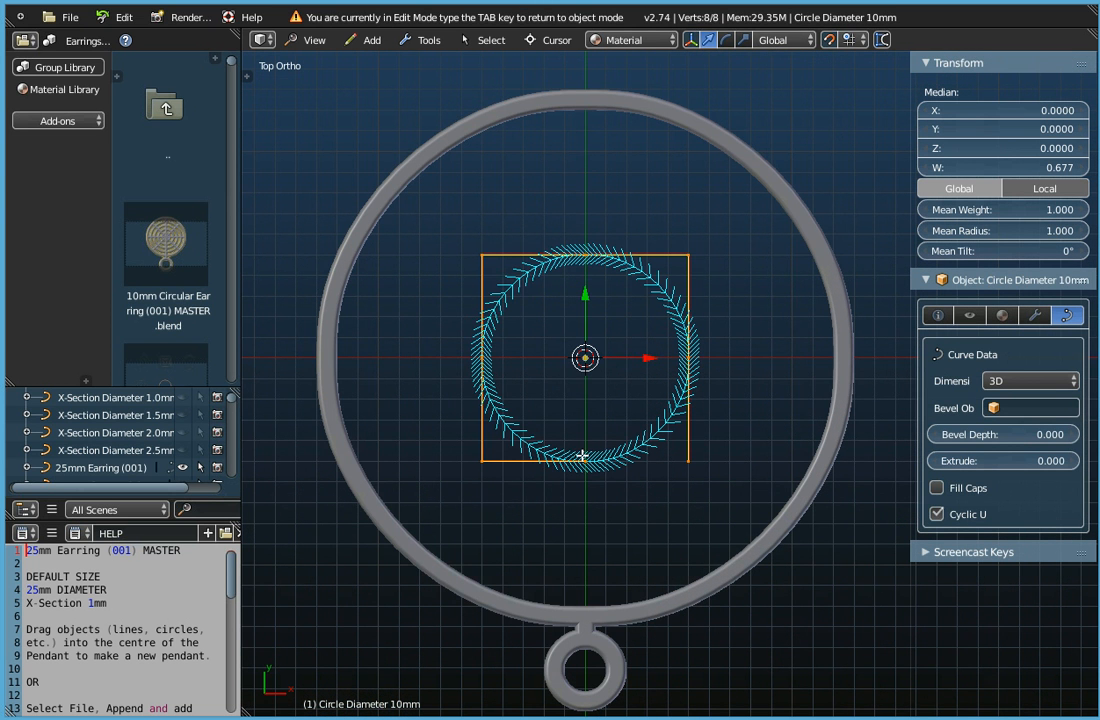
{"action": "right_click", "coordinate": [584, 476]}
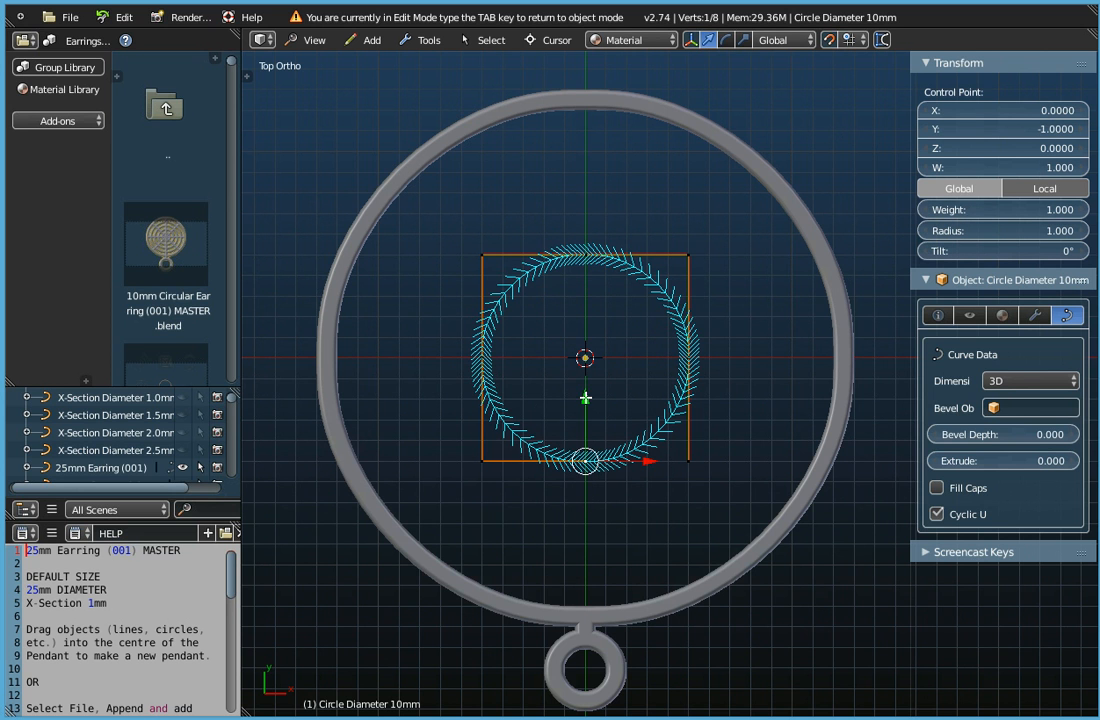
{"action": "left_click_drag", "start_coordinate": [585, 398], "coordinate": [585, 240]}
{"action": "right_click", "coordinate": [587, 258]}
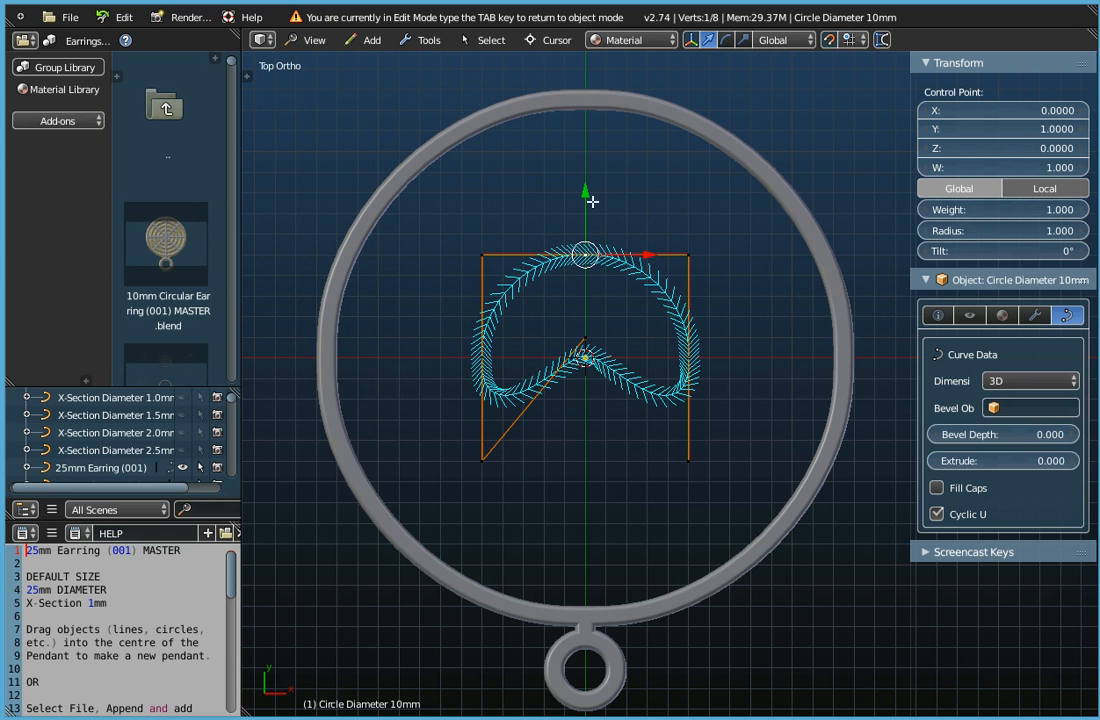
{"action": "left_click_drag", "start_coordinate": [584, 193], "coordinate": [590, 61]}
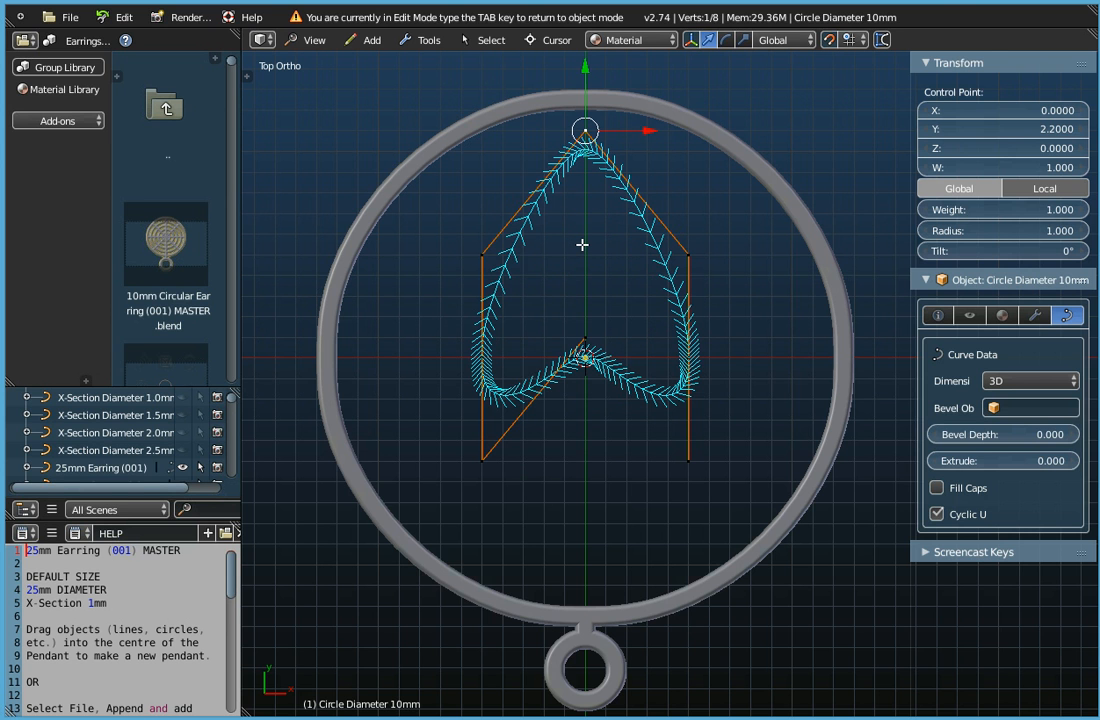
{"action": "key", "text": "Tab"}
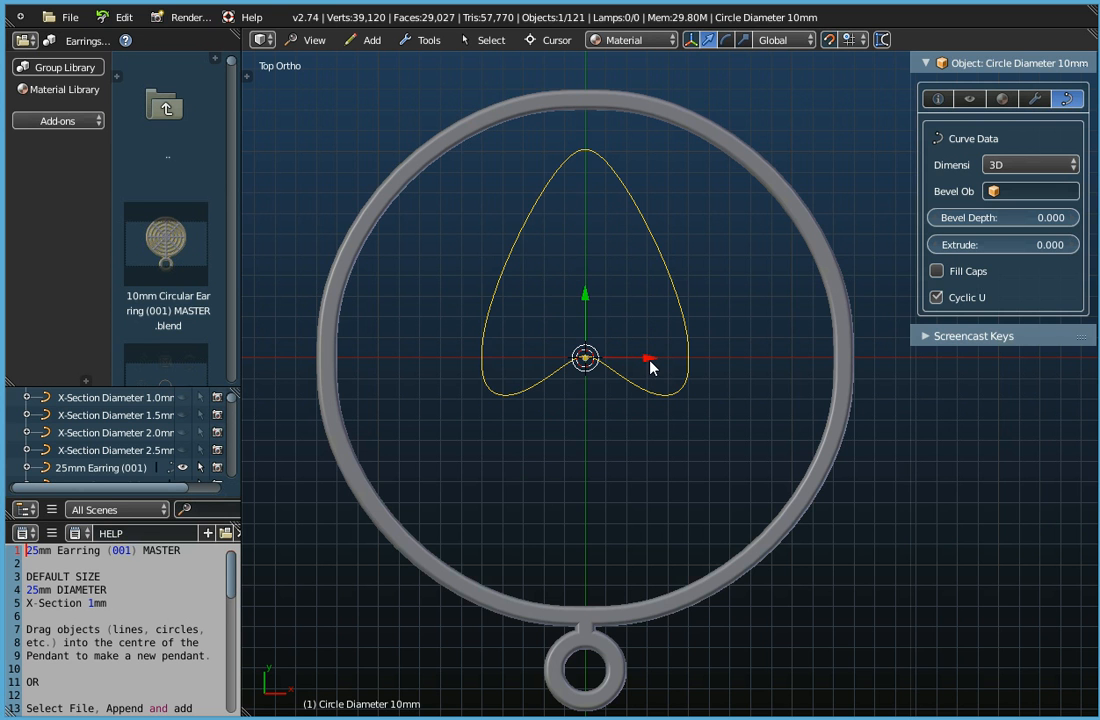
Move the petal curve into the upper right of the ring and place a duplicate of it in the lower part.
{"action": "left_click_drag", "start_coordinate": [650, 360], "coordinate": [712, 352]}
{"action": "left_click_drag", "start_coordinate": [648, 298], "coordinate": [651, 262]}
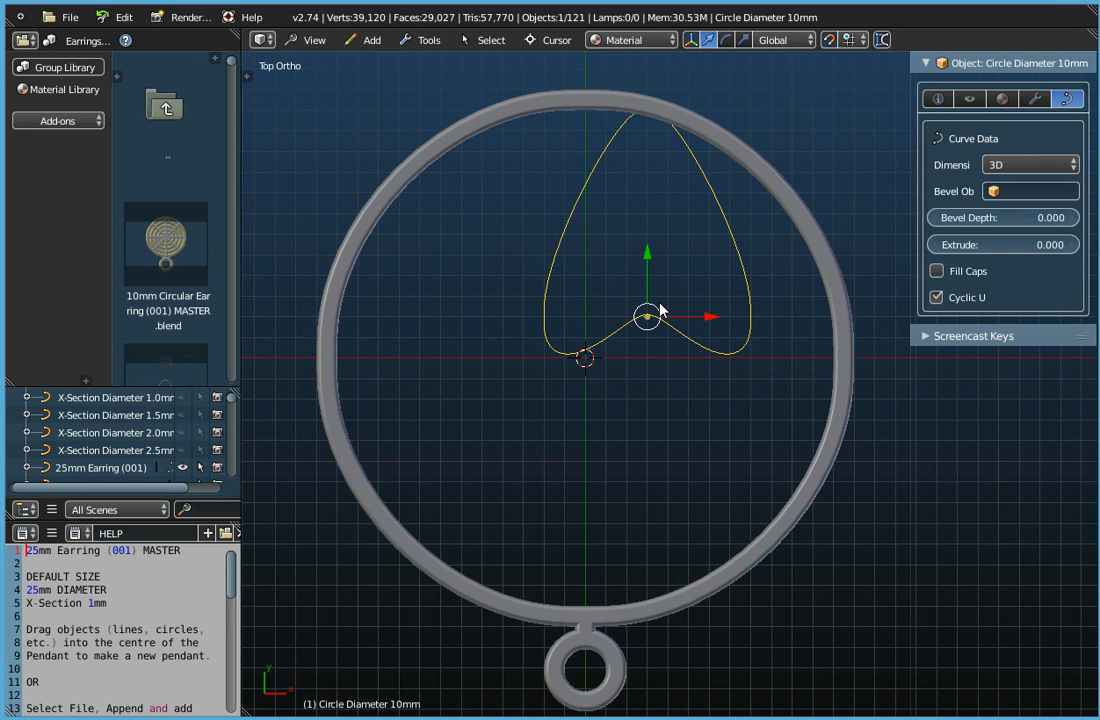
{"action": "left_click", "coordinate": [437, 42]}
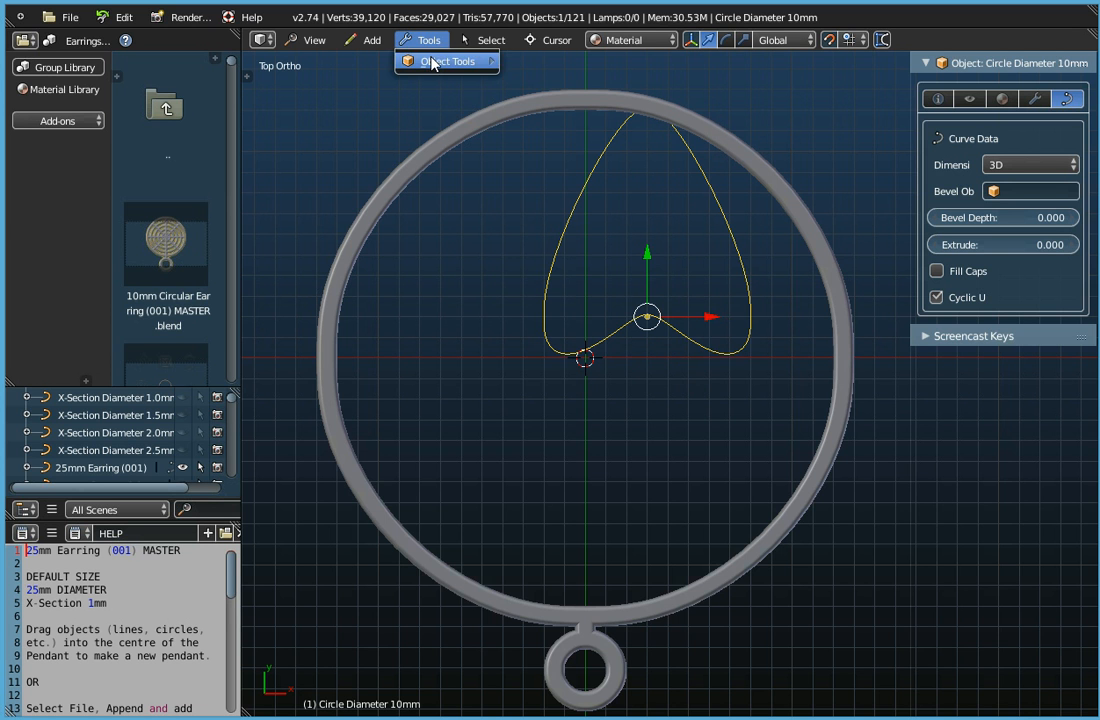
{"action": "mouse_move", "coordinate": [447, 61]}
{"action": "left_click", "coordinate": [546, 87]}
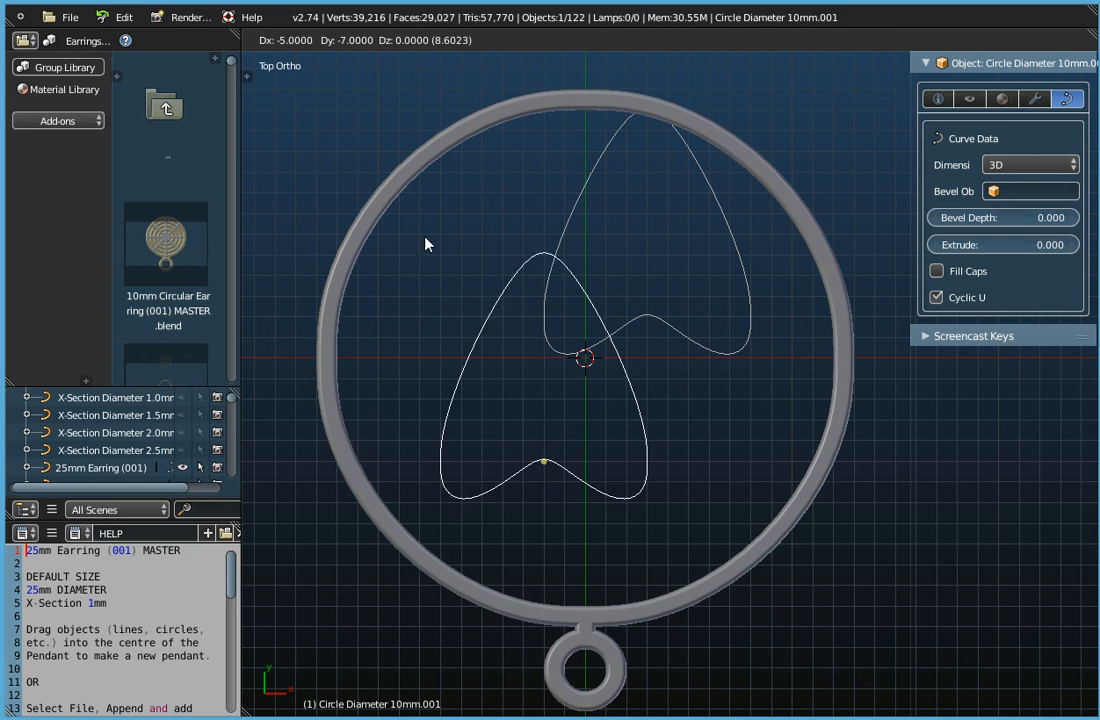
{"action": "left_click", "coordinate": [436, 311]}
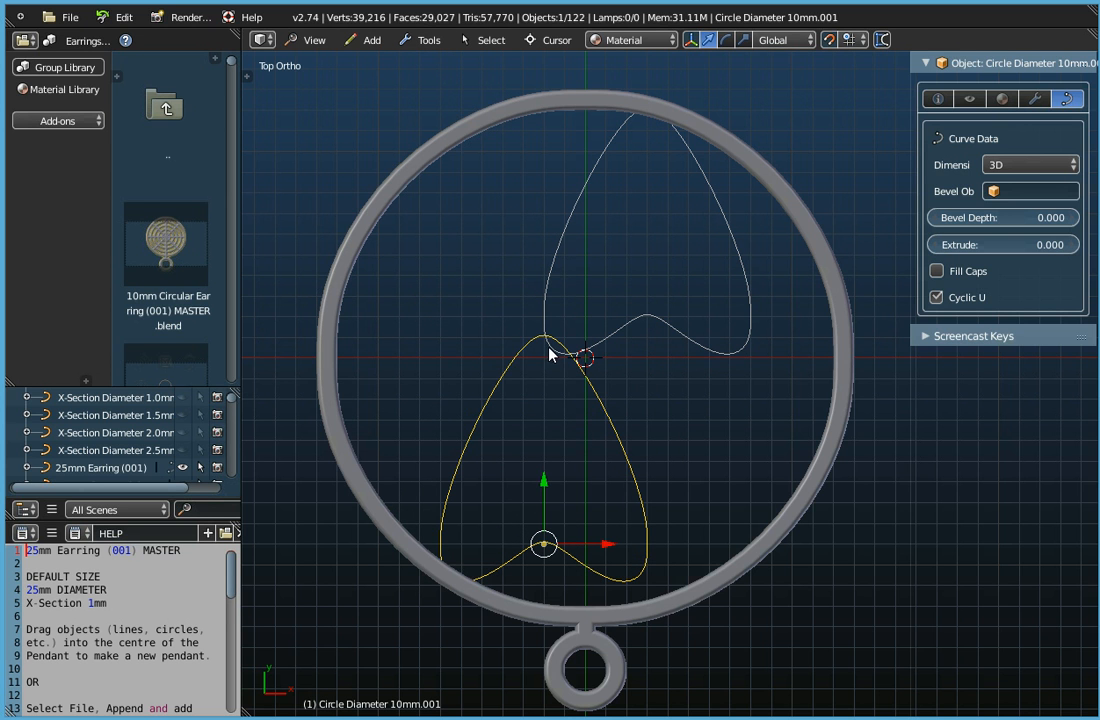
Duplicate the lower petal curve and place the copy in the upper left of the ring.
{"action": "left_click", "coordinate": [427, 40]}
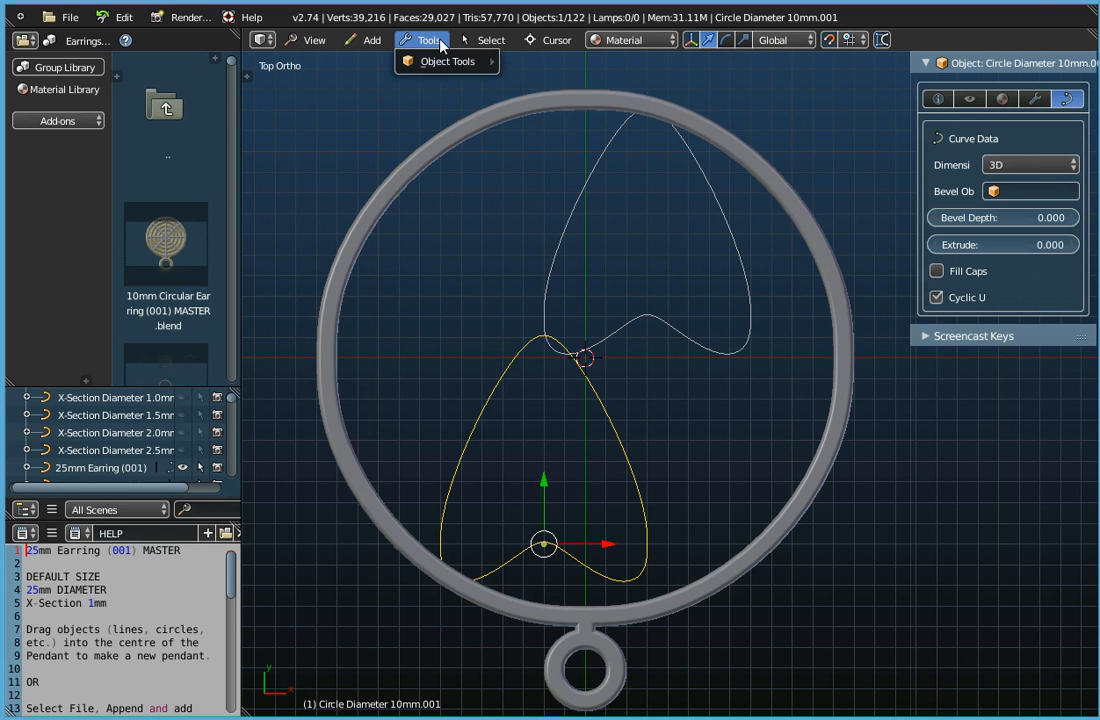
{"action": "mouse_move", "coordinate": [460, 61]}
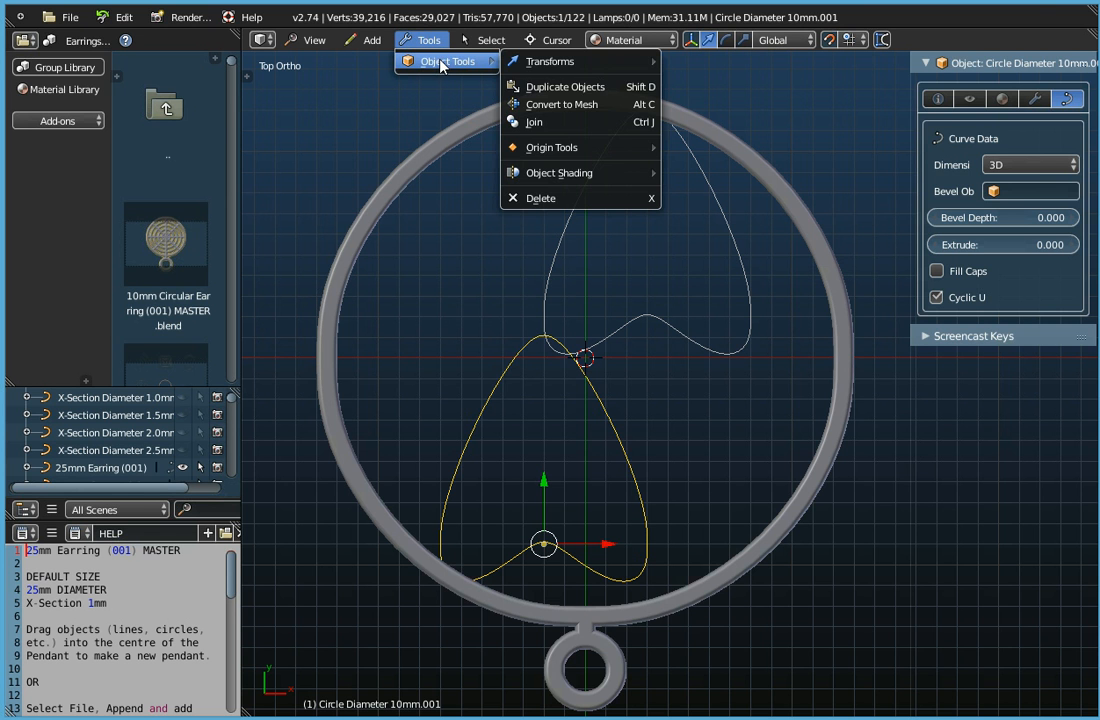
{"action": "left_click", "coordinate": [574, 92]}
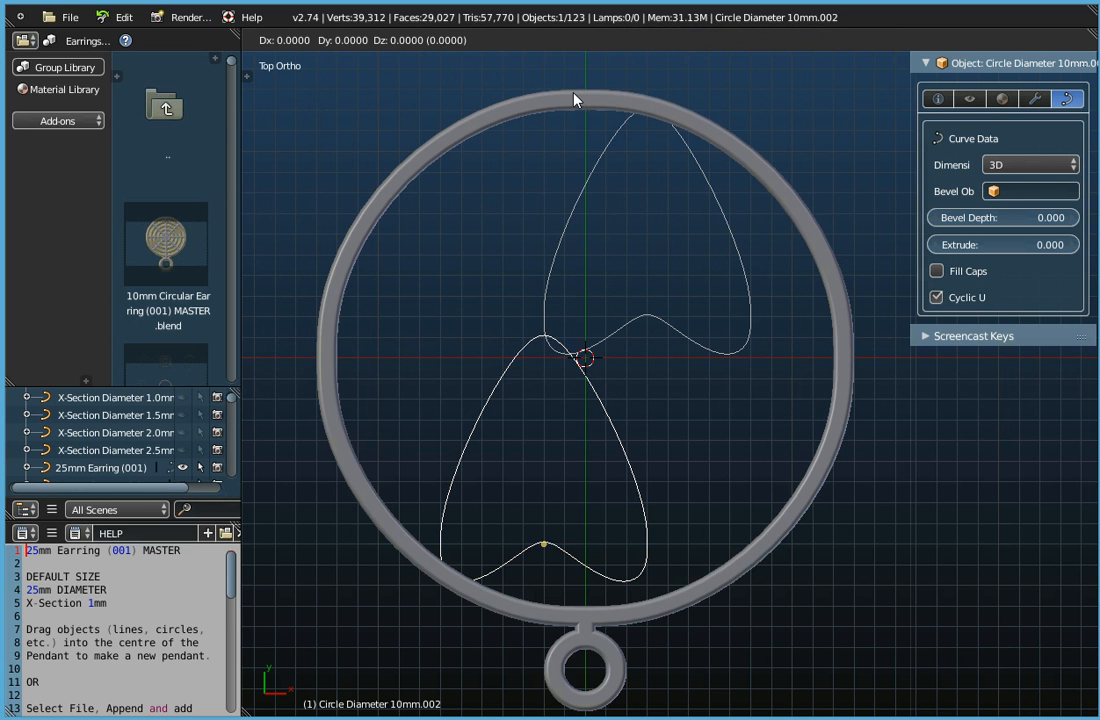
{"action": "left_click", "coordinate": [501, 554]}
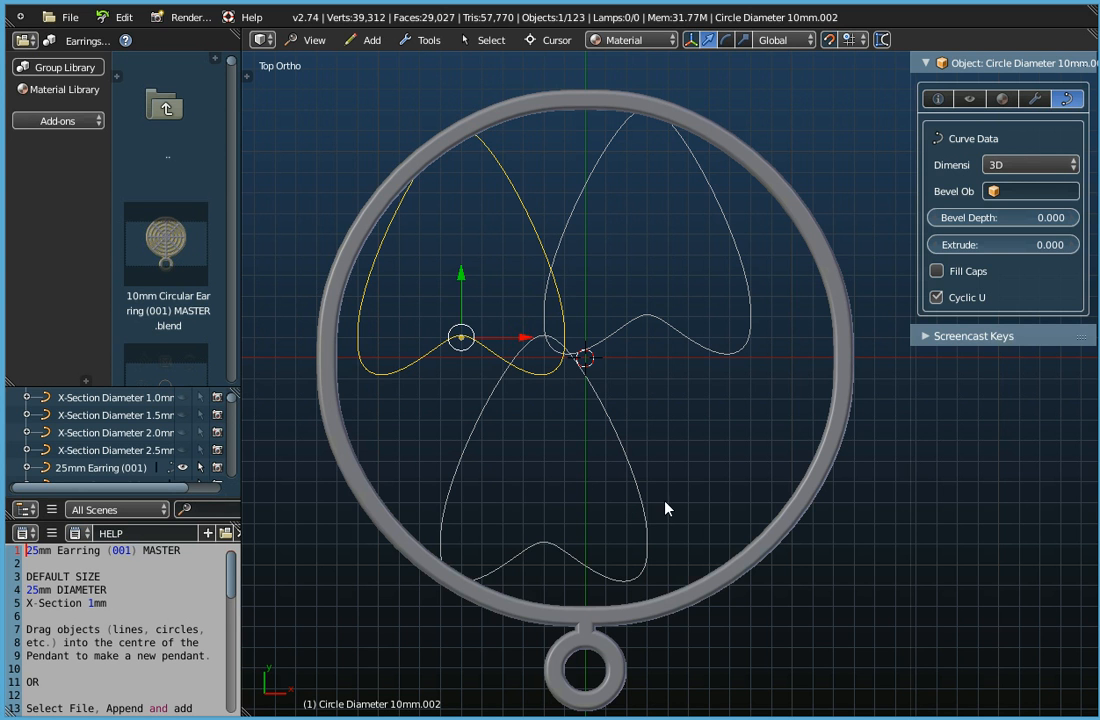
Join the three petal curves inside the ring into a single object.
{"action": "right_click", "coordinate": [657, 325], "text": "shift"}
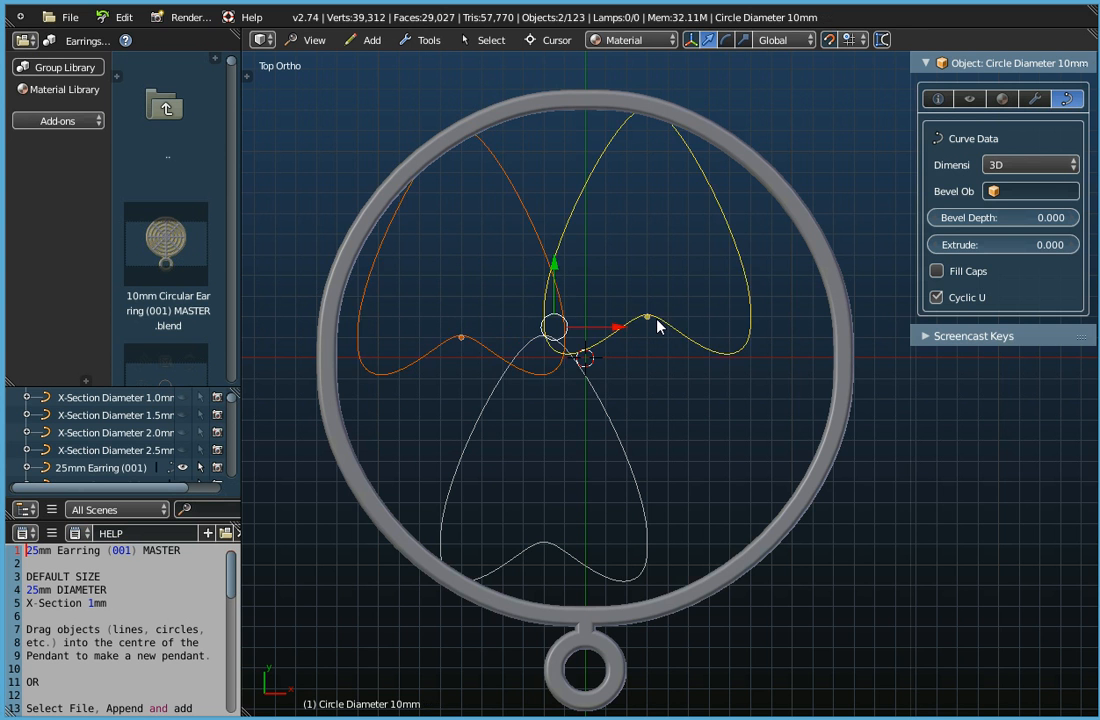
{"action": "right_click", "coordinate": [614, 428], "text": "shift"}
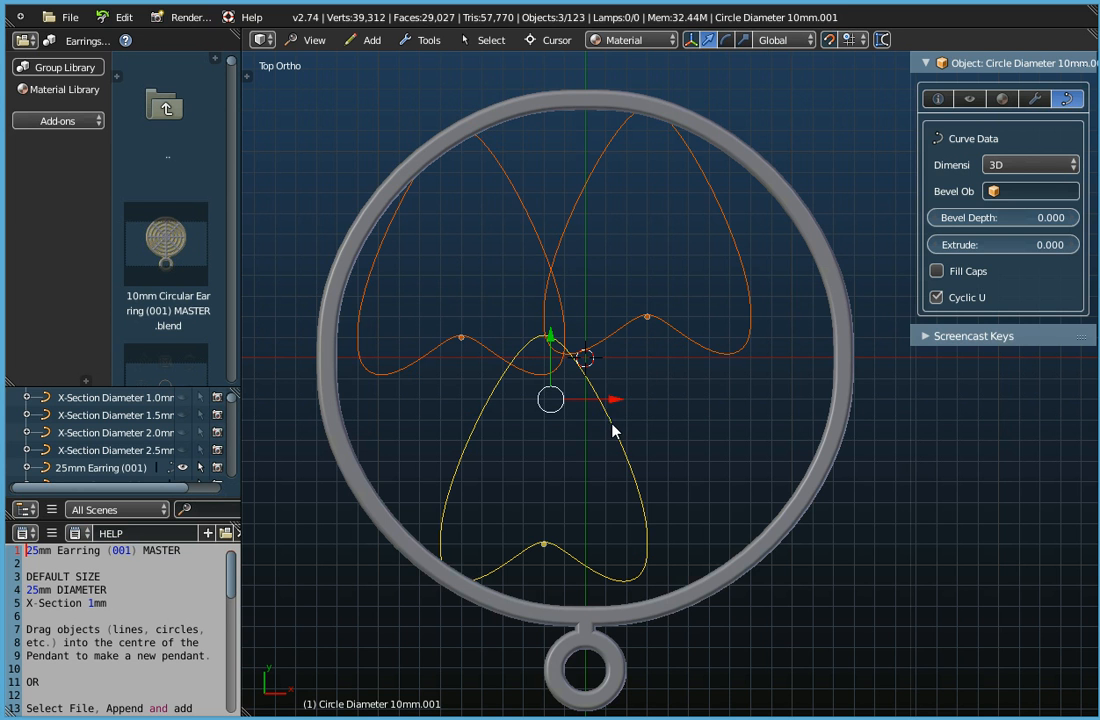
{"action": "left_click", "coordinate": [432, 43]}
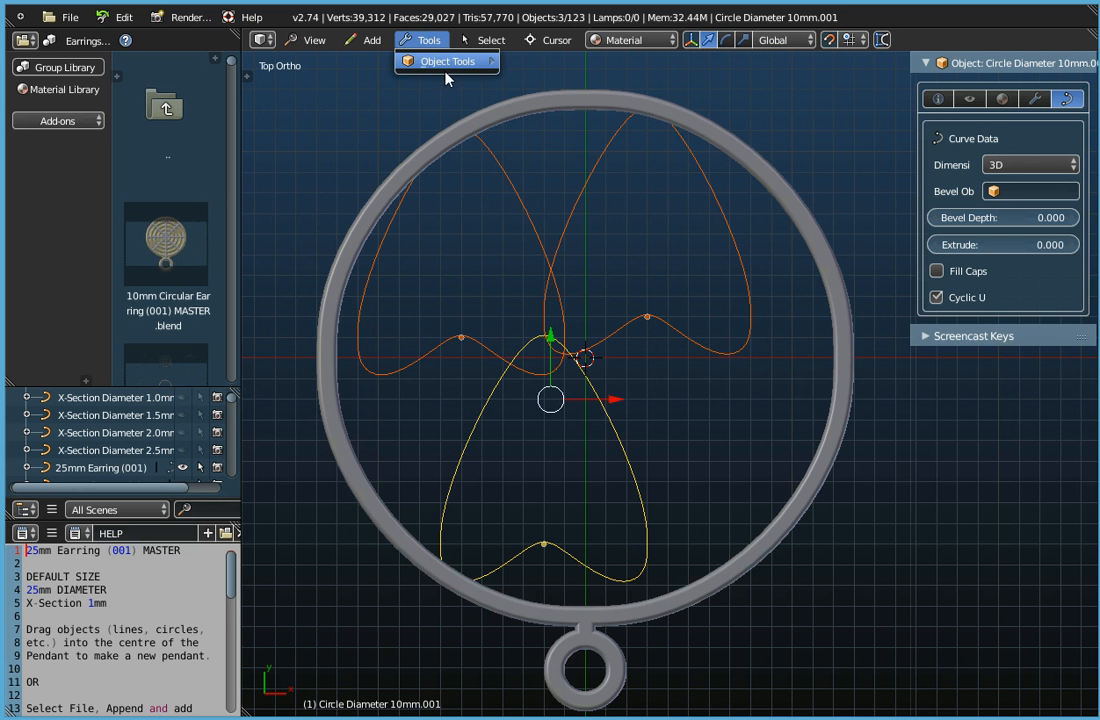
{"action": "mouse_move", "coordinate": [442, 63]}
{"action": "left_click", "coordinate": [537, 122]}
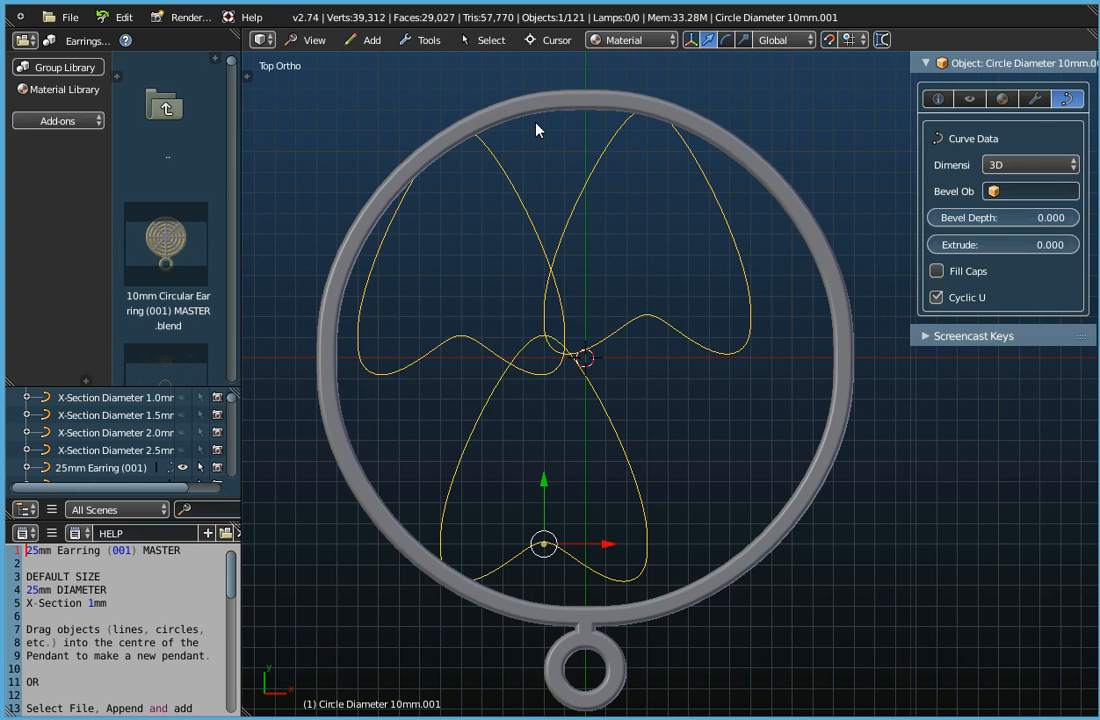
Join the petal curves with the 25mm Earring (001) ring, keeping the ring as the active object.
{"action": "middle_click_drag", "start_coordinate": [597, 410], "coordinate": [614, 322]}
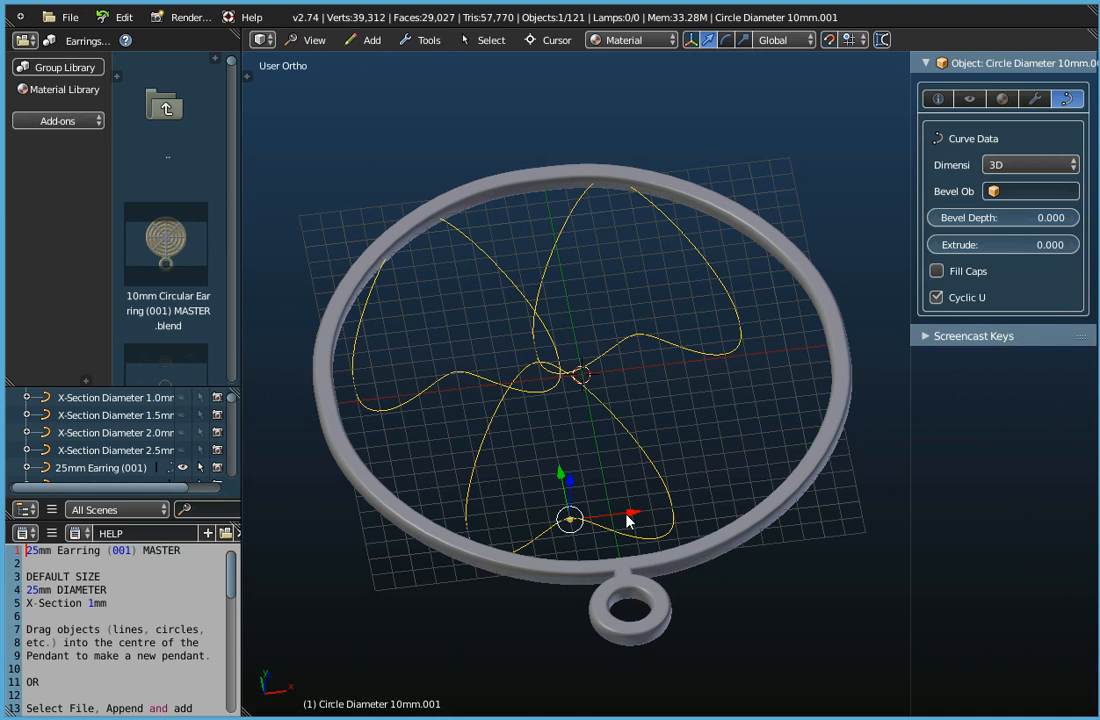
{"action": "middle_click_drag", "start_coordinate": [705, 425], "coordinate": [704, 395]}
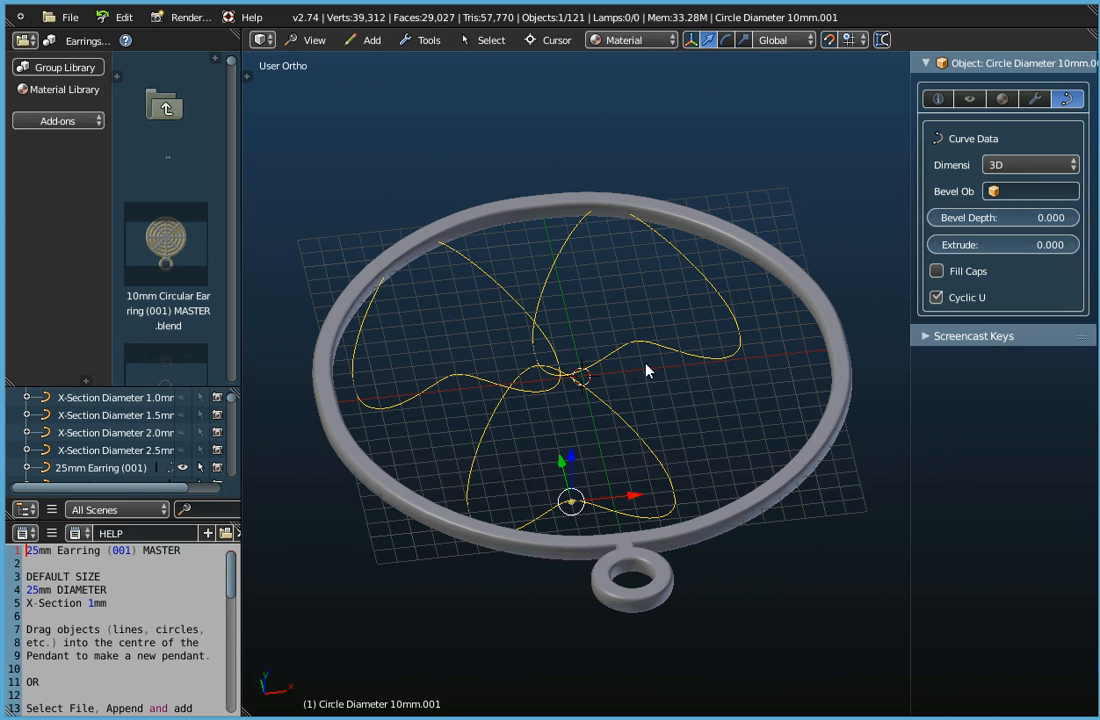
{"action": "right_click", "coordinate": [750, 245], "text": "shift"}
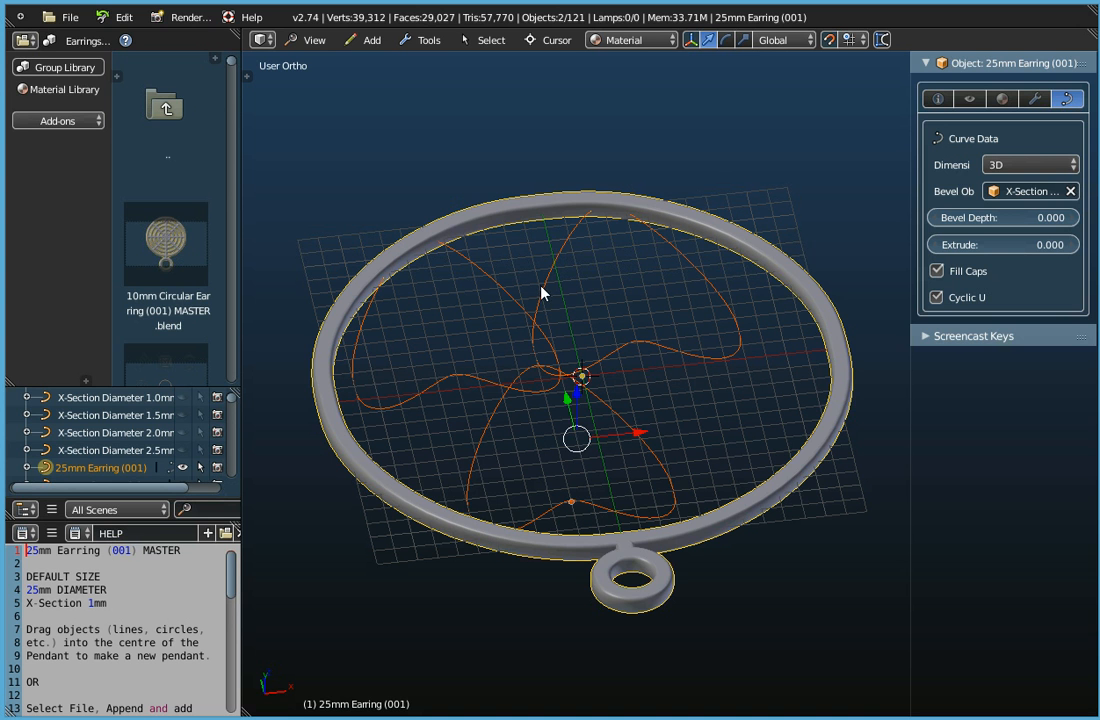
{"action": "left_click", "coordinate": [436, 44]}
{"action": "mouse_move", "coordinate": [442, 63]}
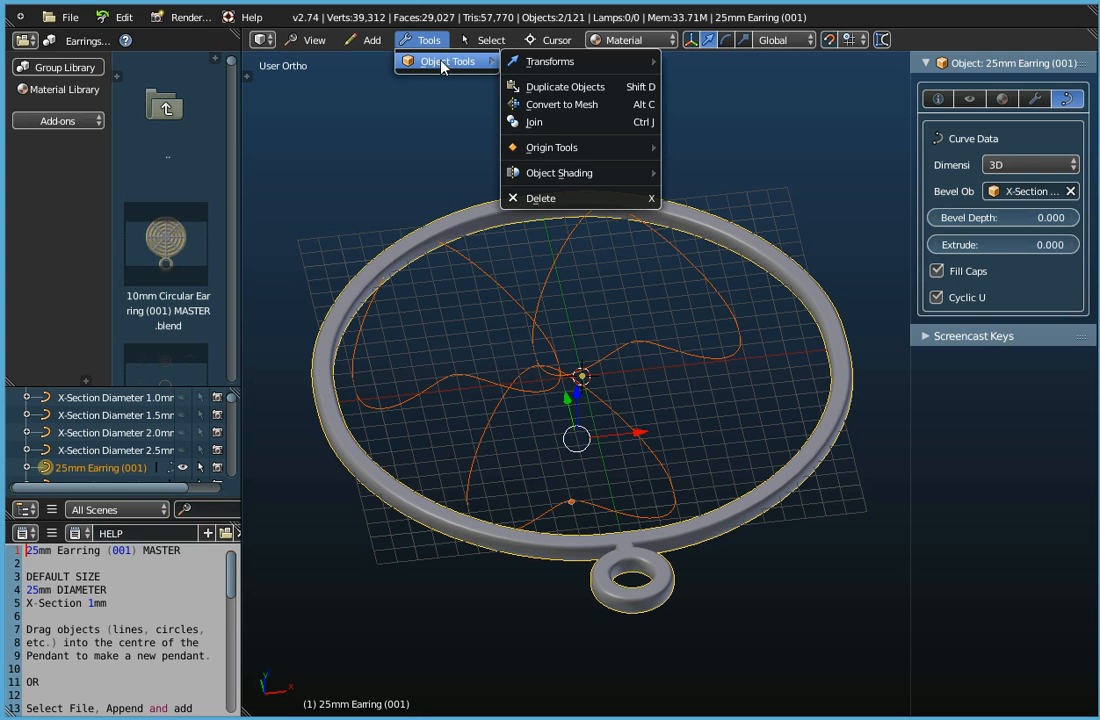
{"action": "left_click", "coordinate": [558, 123]}
Lower the tip control point of the upper-left petal to Y 11 so the petal's tip sits within the outer ring.
{"action": "middle_click_drag", "start_coordinate": [657, 490], "coordinate": [486, 211]}
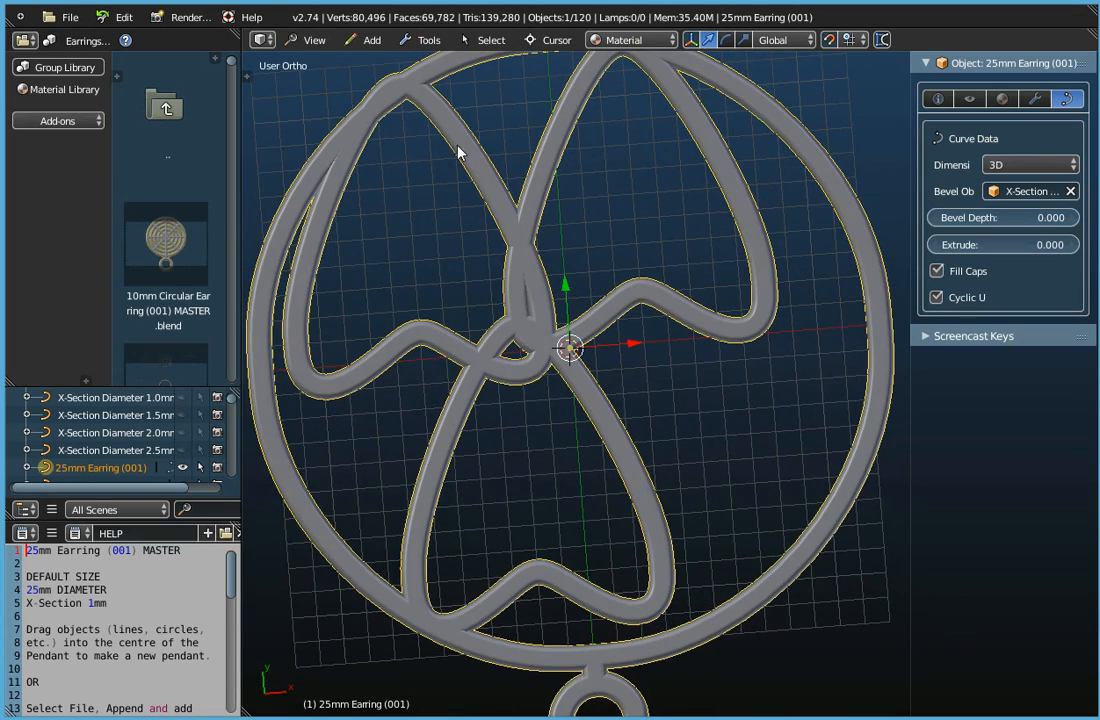
{"action": "scroll", "coordinate": [435, 118], "scroll_direction": "down", "scroll_amount": 1}
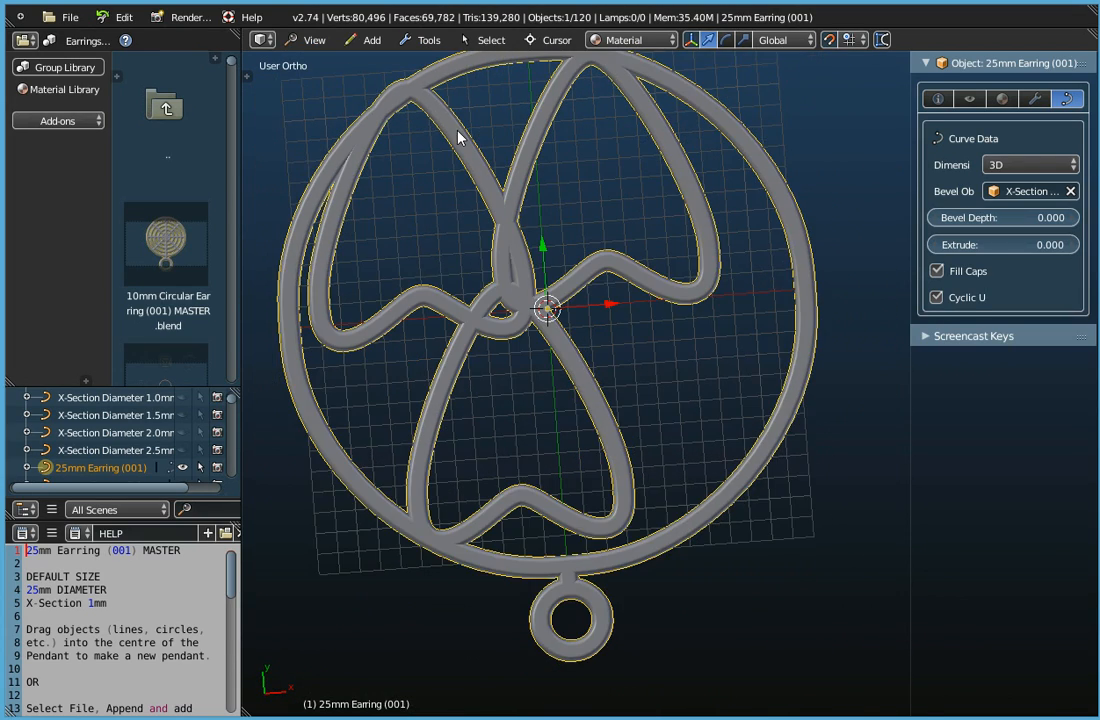
{"action": "middle_click_drag", "start_coordinate": [459, 147], "coordinate": [547, 338], "text": "shift"}
{"action": "scroll", "coordinate": [547, 338], "scroll_direction": "up", "scroll_amount": 2}
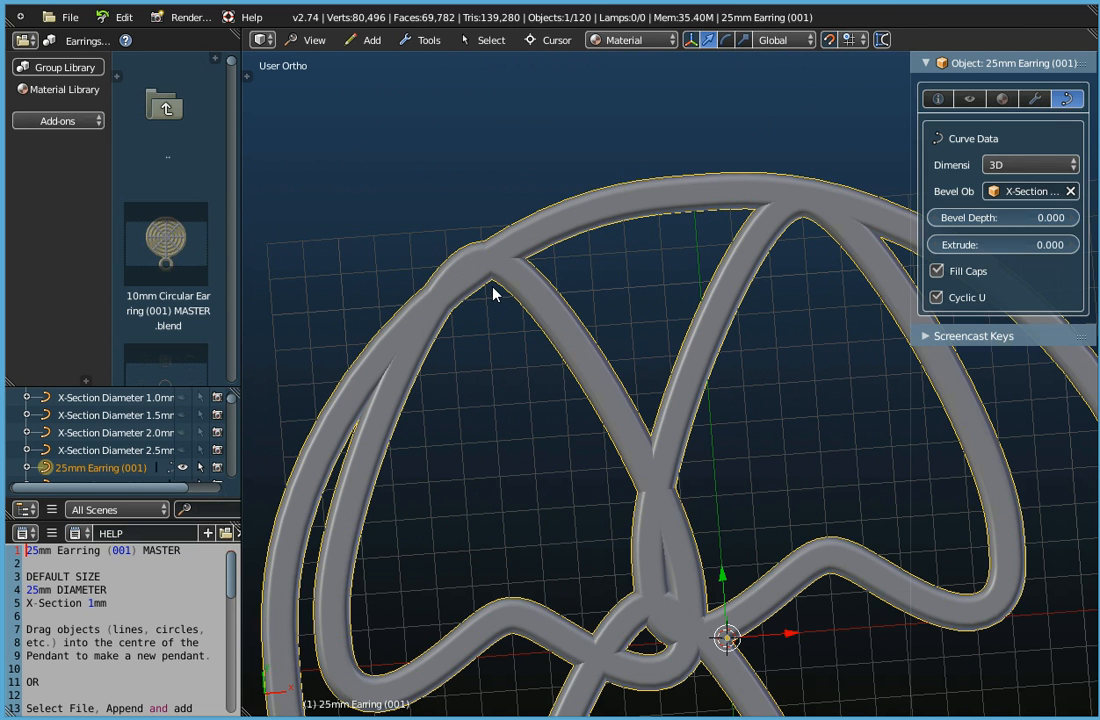
{"action": "key", "text": "Tab"}
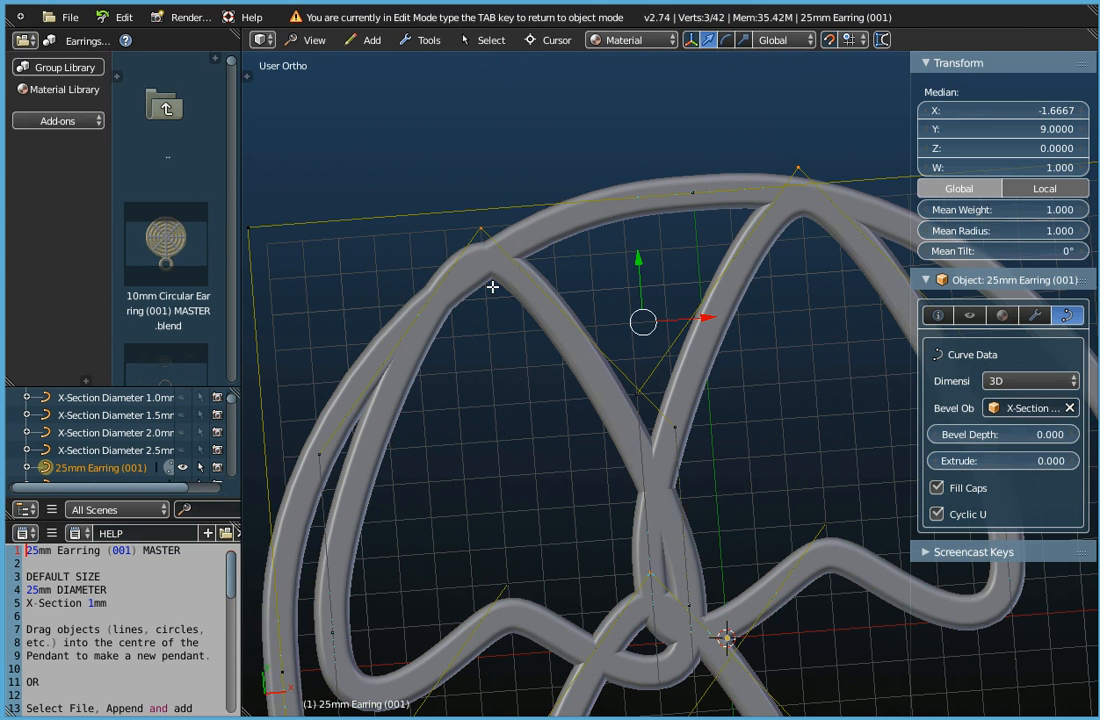
{"action": "right_click", "coordinate": [480, 227]}
{"action": "key", "text": "g"}
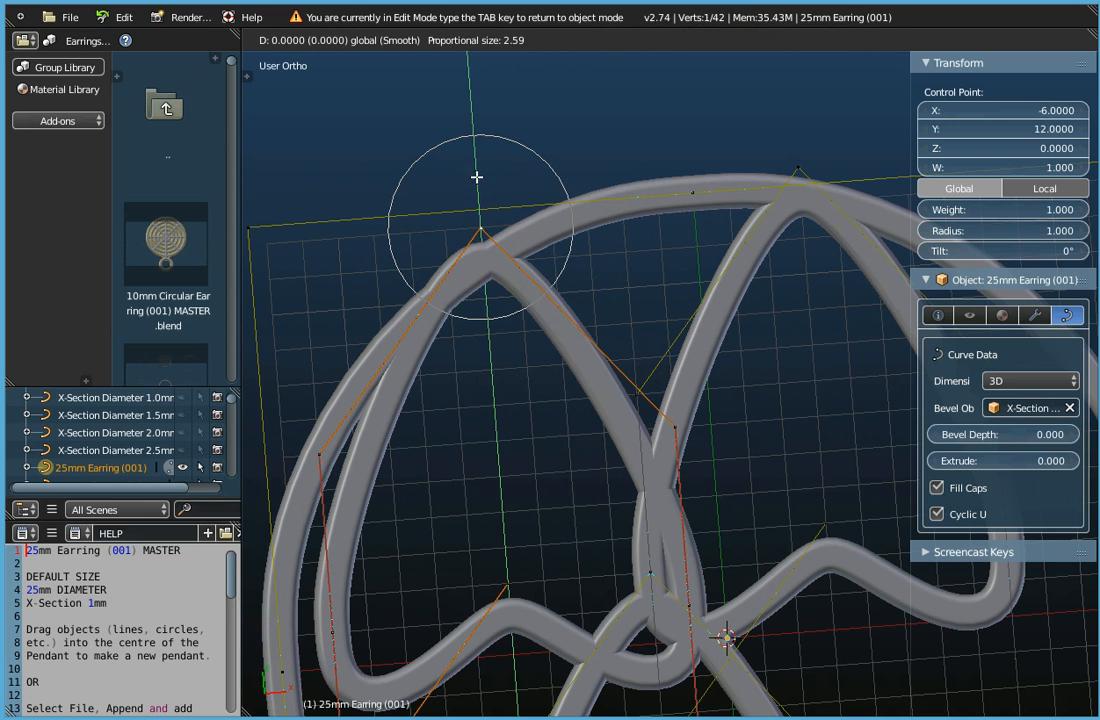
{"action": "left_click", "coordinate": [481, 199]}
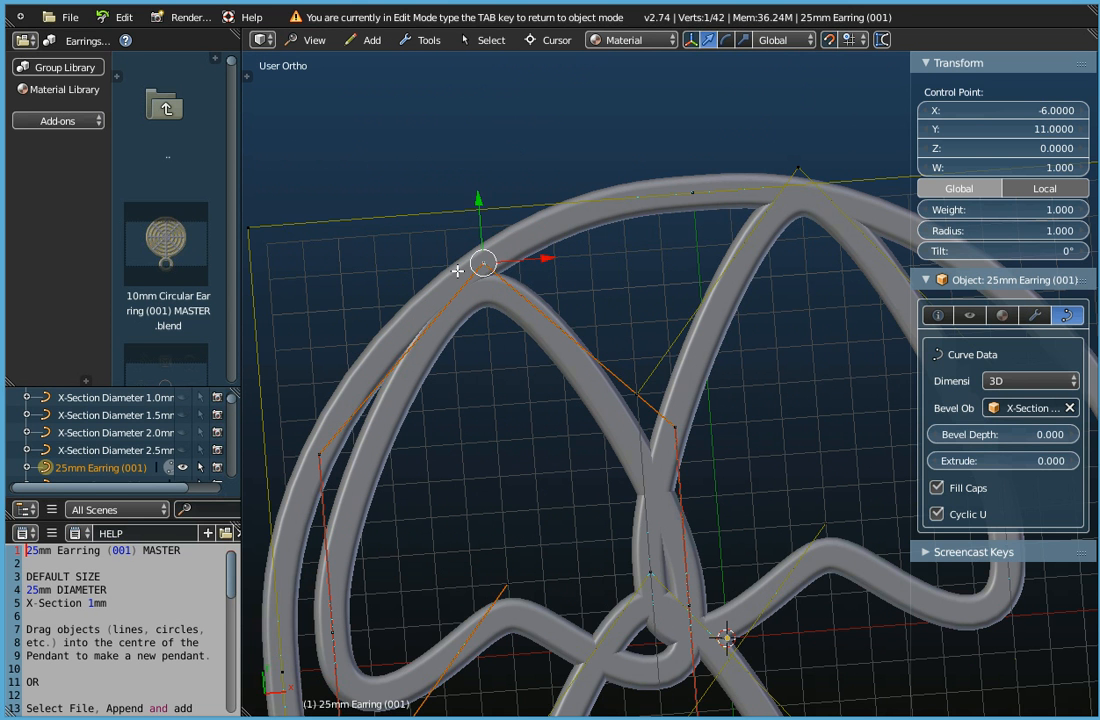
{"action": "key", "text": "Tab"}
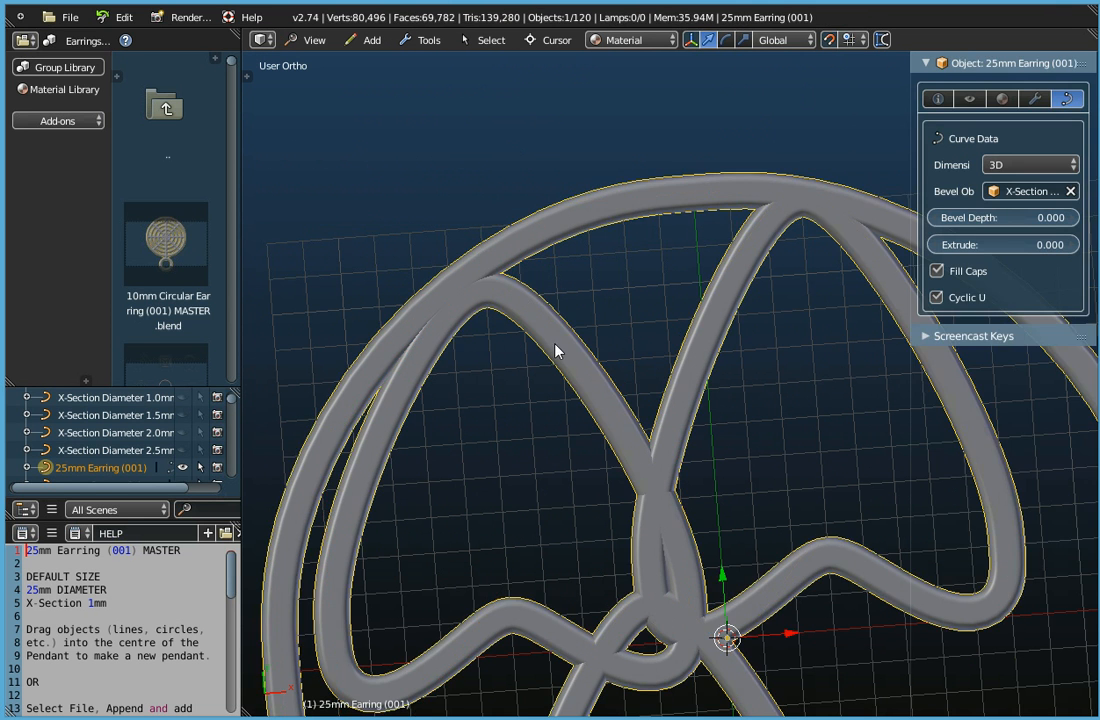
Try X-Section 1.0mm x 2.0mm as the earring's bevel object.
{"action": "scroll", "coordinate": [558, 352], "scroll_direction": "down", "scroll_amount": 5}
{"action": "middle_click_drag", "start_coordinate": [589, 489], "coordinate": [696, 273]}
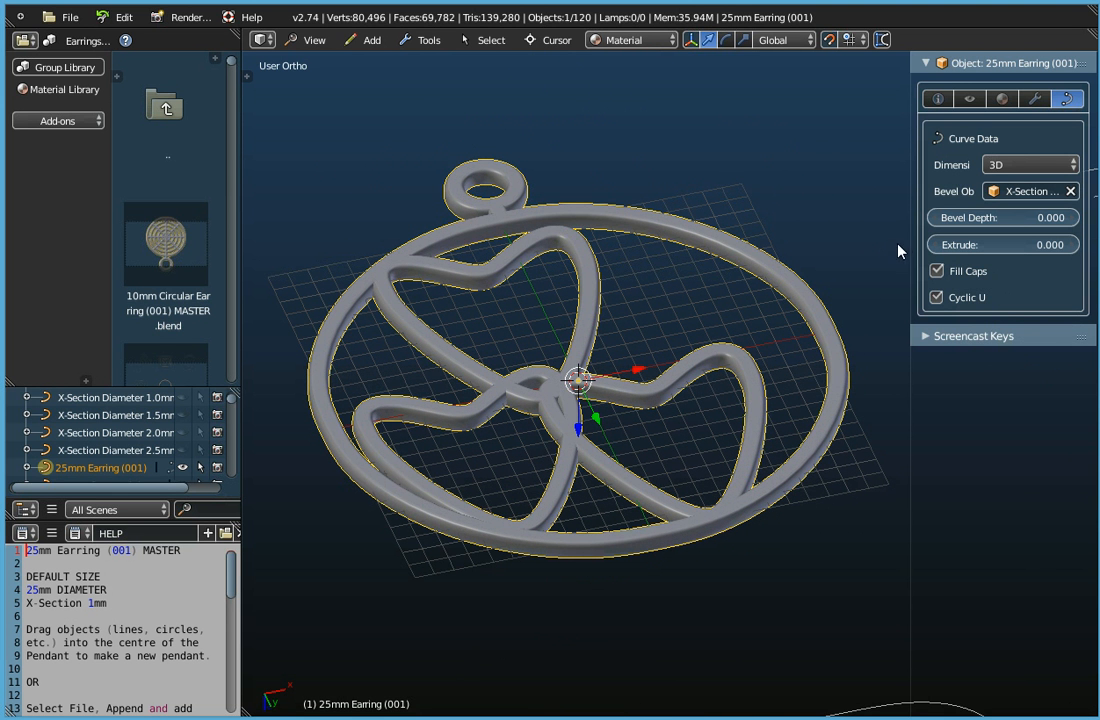
{"action": "left_click_drag", "start_coordinate": [908, 239], "coordinate": [760, 232]}
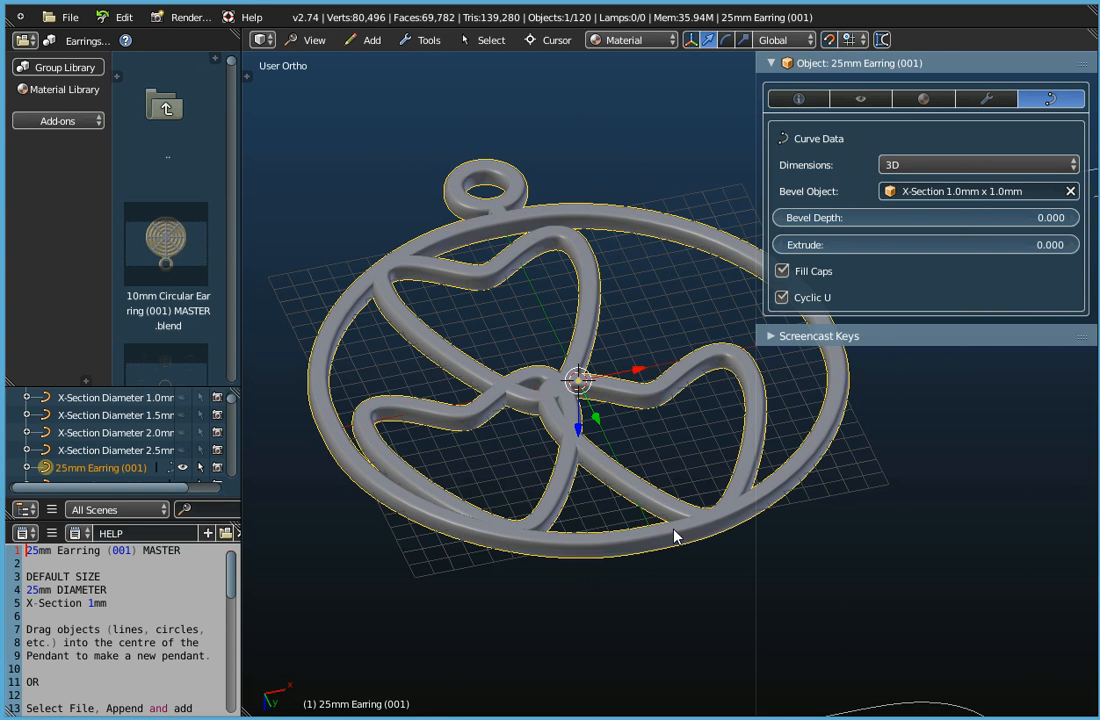
{"action": "left_click", "coordinate": [930, 195]}
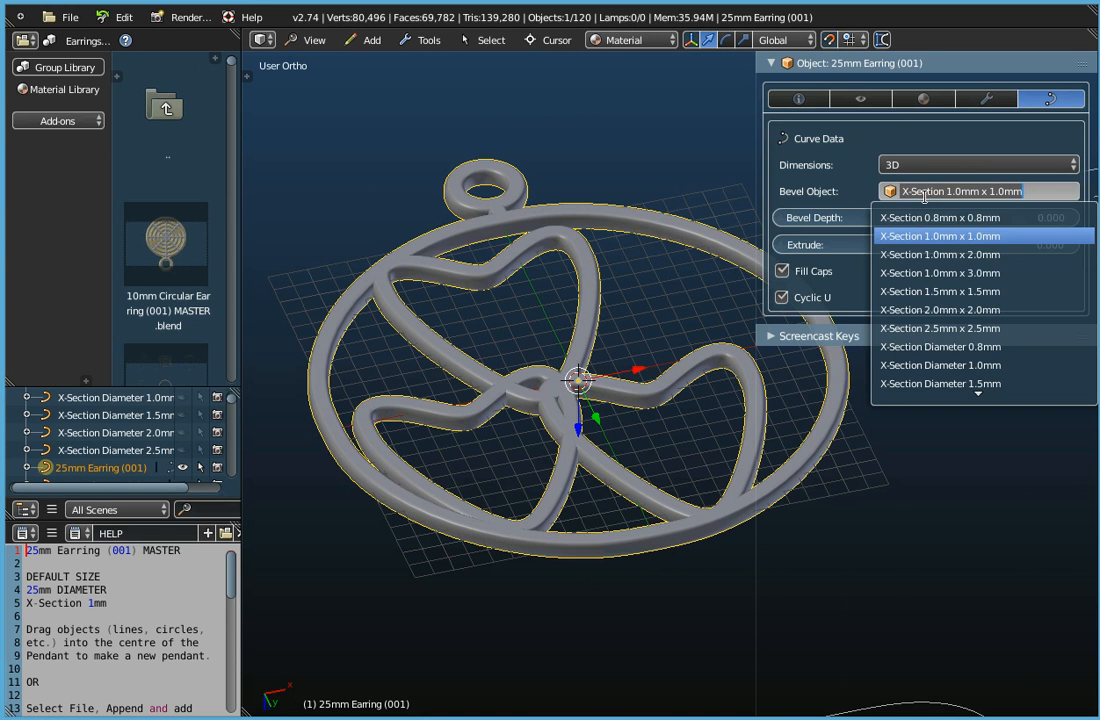
{"action": "left_click", "coordinate": [946, 256]}
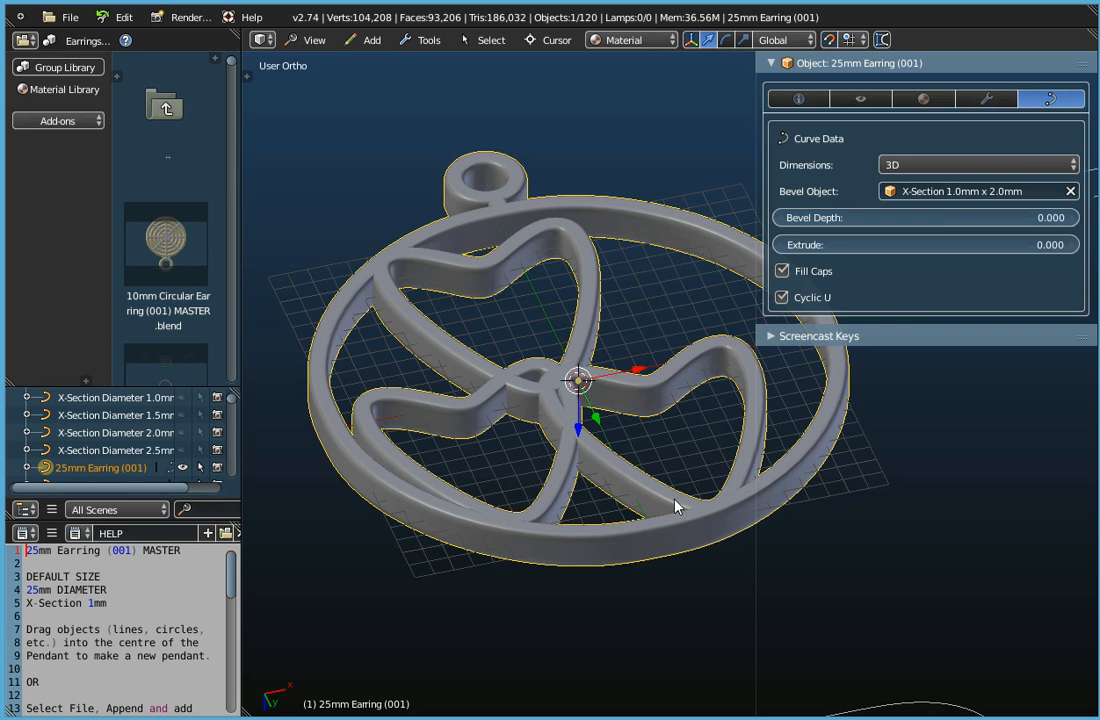
Try X-Section 1.0mm x 3.0mm as the earring's bevel object.
{"action": "left_click", "coordinate": [945, 193]}
{"action": "left_click", "coordinate": [822, 232]}
{"action": "middle_click_drag", "start_coordinate": [620, 480], "coordinate": [612, 530]}
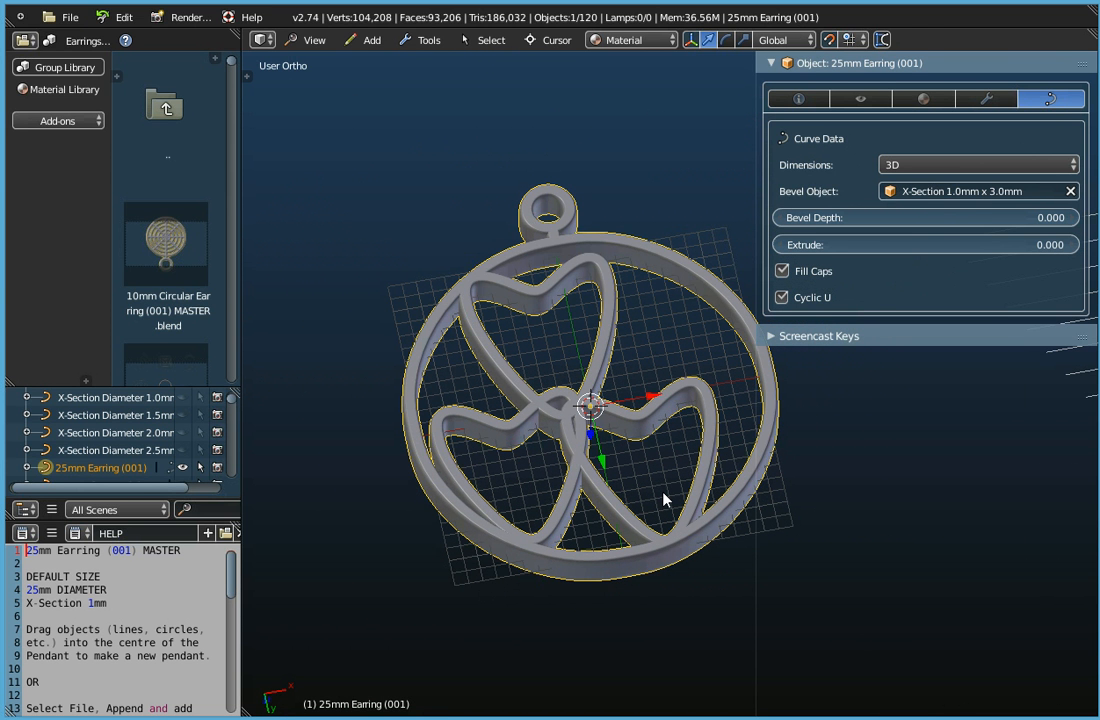
Set the earring's bevel object back to X-Section 1.0mm x 1.0mm.
{"action": "left_click", "coordinate": [950, 191]}
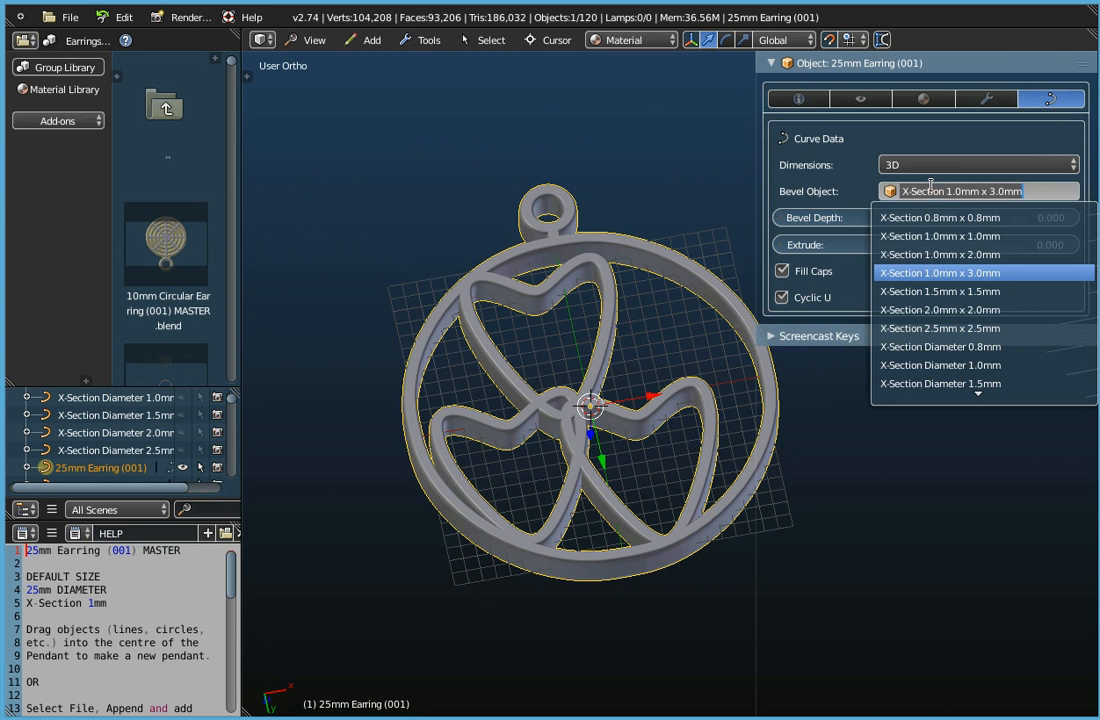
{"action": "left_click", "coordinate": [937, 236]}
{"action": "middle_click_drag", "start_coordinate": [565, 482], "coordinate": [548, 533]}
{"action": "scroll", "coordinate": [626, 368], "scroll_direction": "up", "scroll_amount": 3}
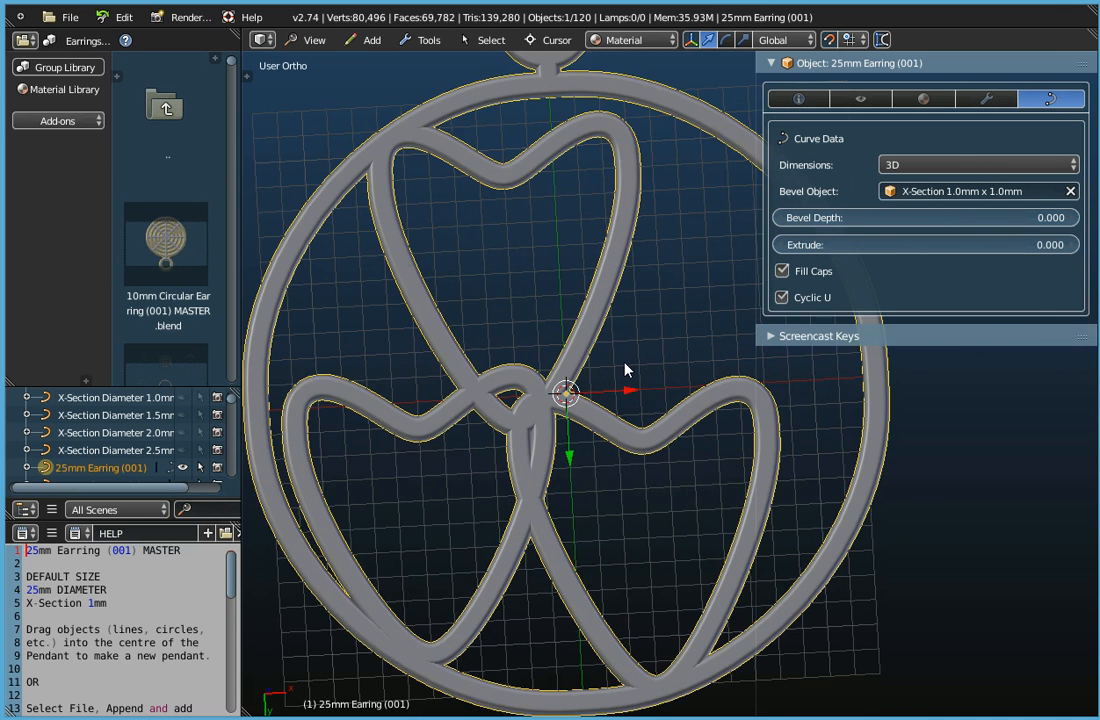
{"action": "scroll", "coordinate": [626, 368], "scroll_direction": "down", "scroll_amount": 1}
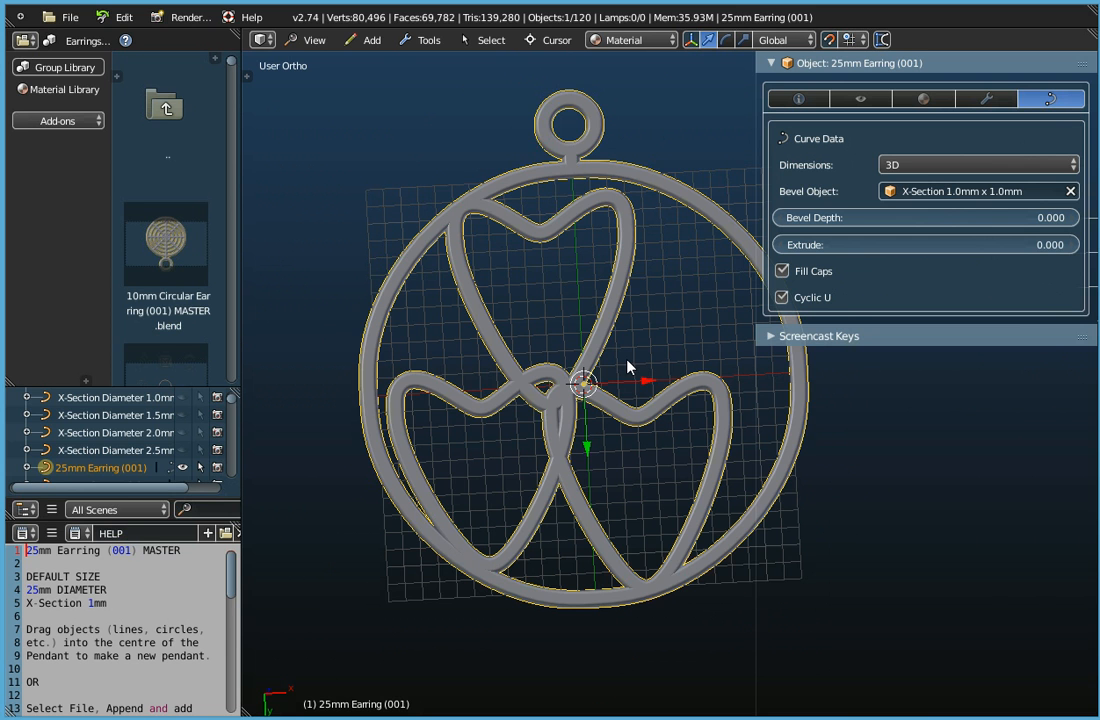